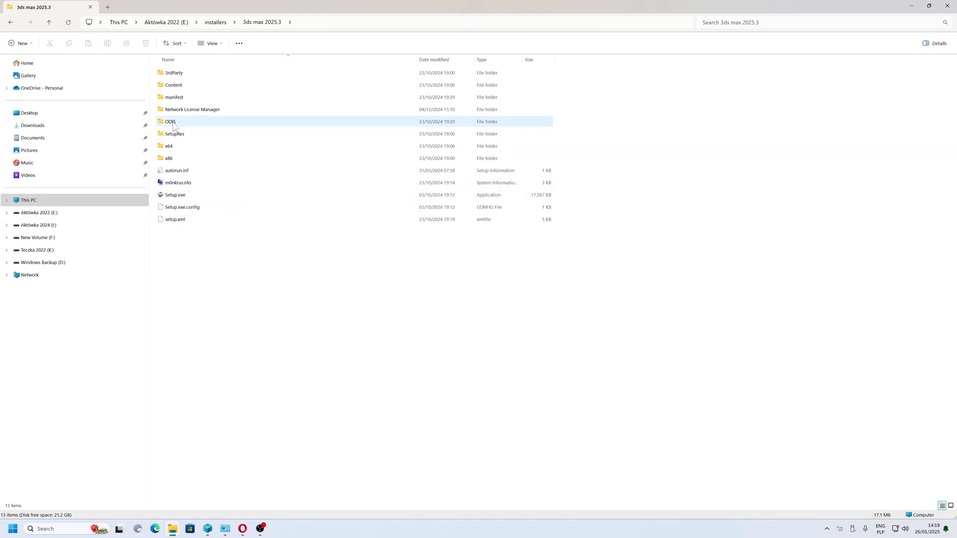
# Look into the ODIS installer folder, then open Local Disk (C:) in a new tab
pyautogui.doubleClick(172, 122)
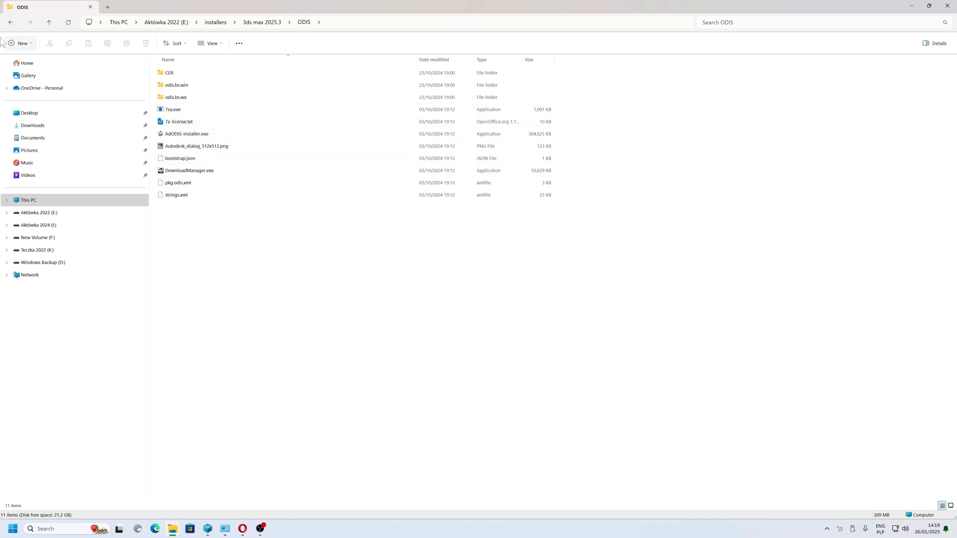
pyautogui.click(11, 23)
pyautogui.click(108, 7)
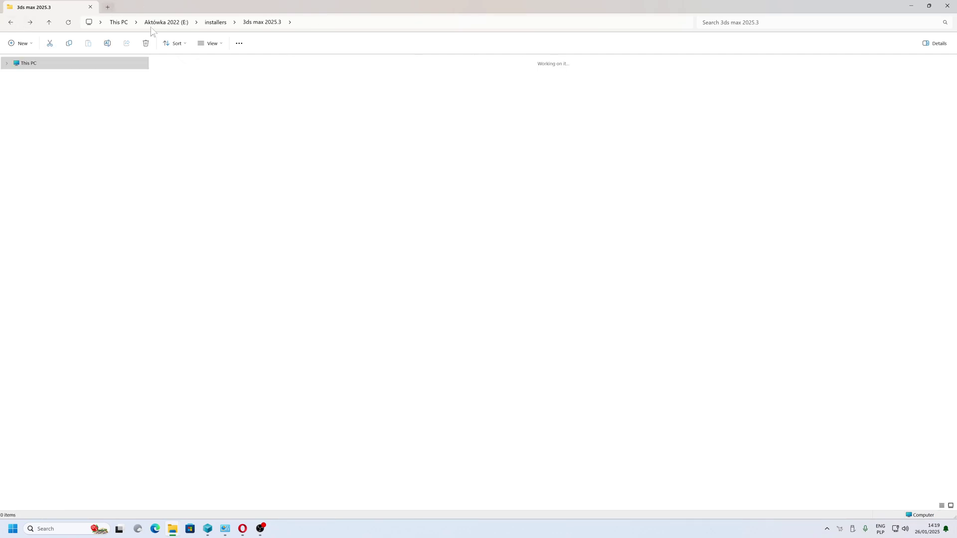
pyautogui.doubleClick(214, 86)
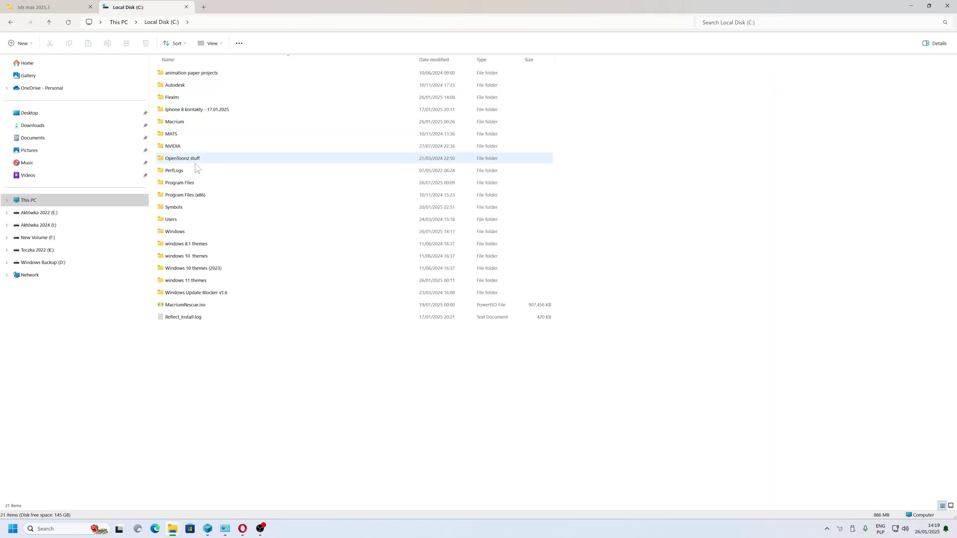
# Go to Program Files > Autodesk > AdODIS > V1 and launch RemoveODIS.exe
pyautogui.doubleClick(192, 183)
pyautogui.doubleClick(180, 146)
pyautogui.doubleClick(176, 99)
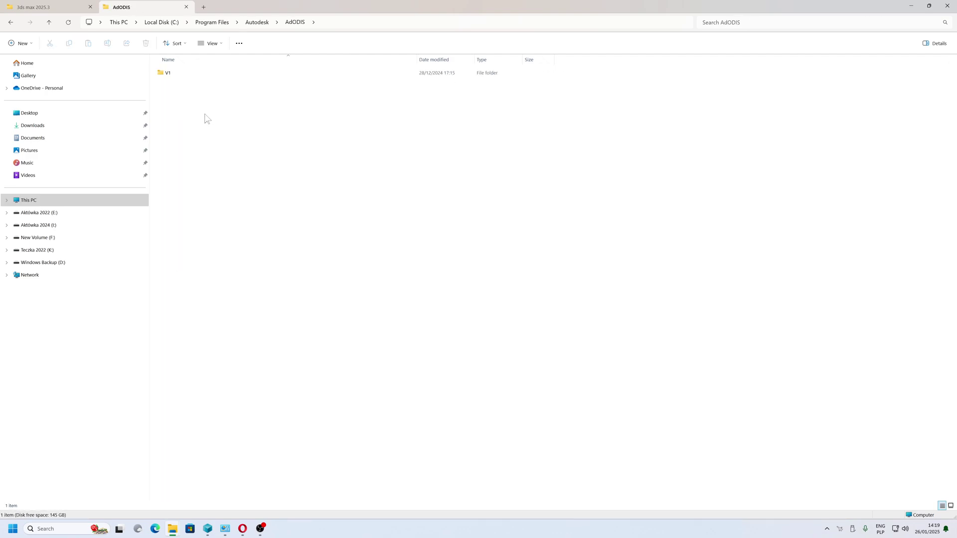
pyautogui.doubleClick(172, 75)
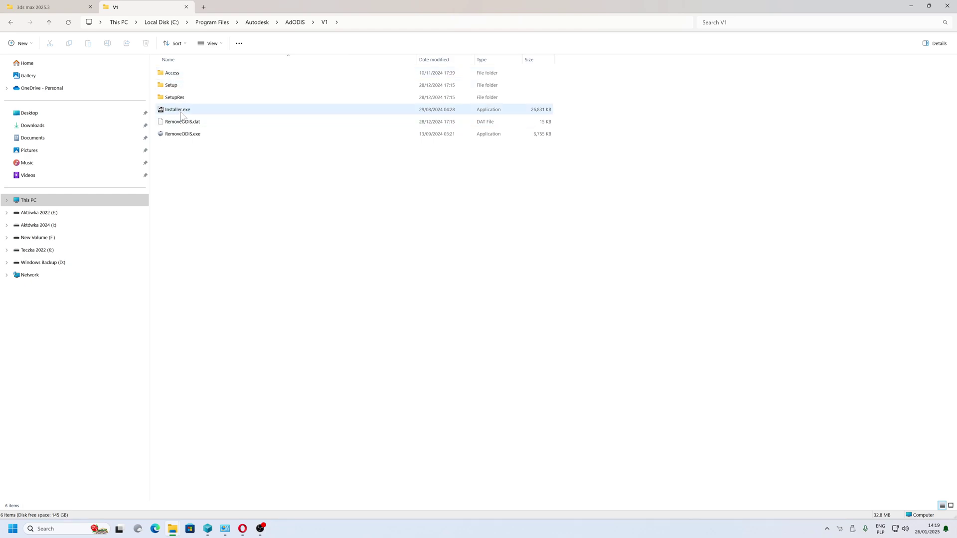
pyautogui.doubleClick(182, 134)
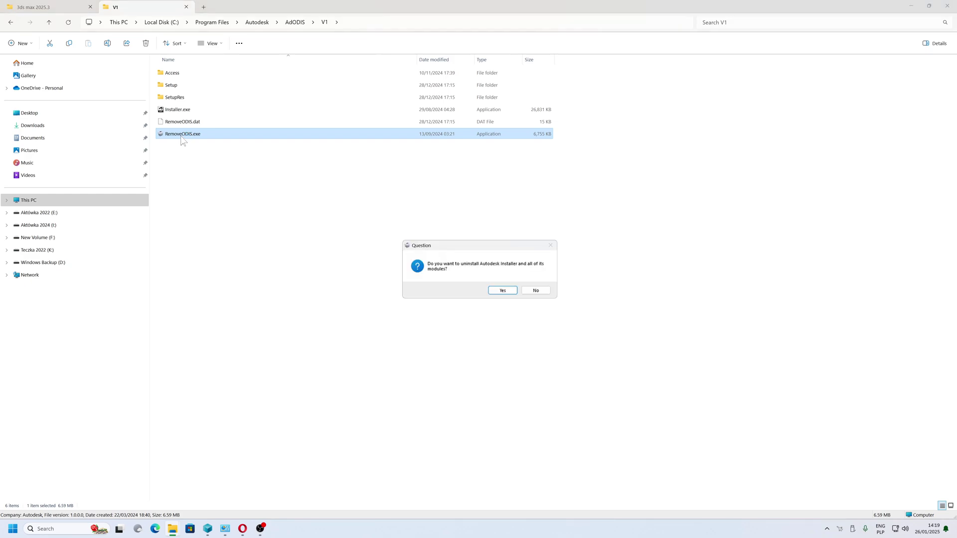
# Confirm the Autodesk Installer uninstall, skip the restart, and go up to the Autodesk folder
pyautogui.click(504, 291)
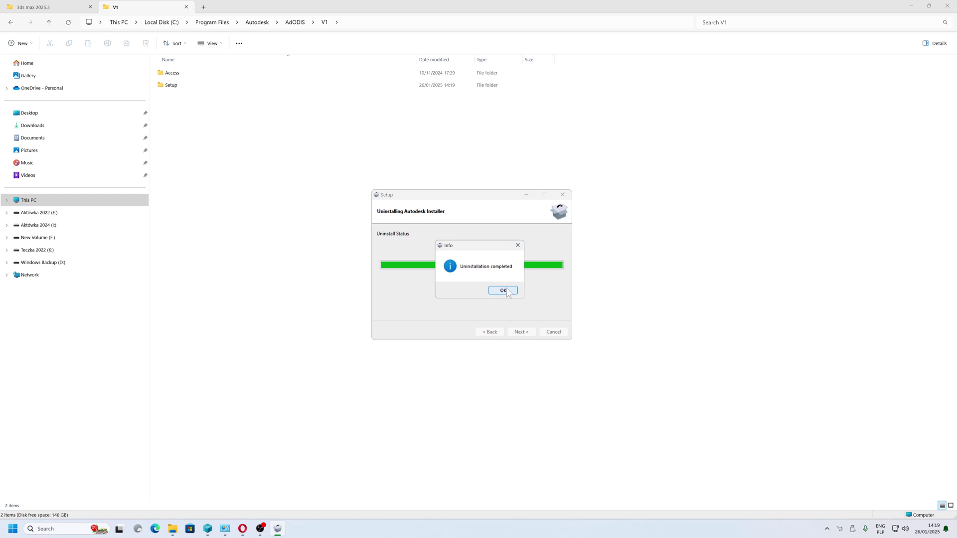
pyautogui.click(506, 291)
pyautogui.click(534, 291)
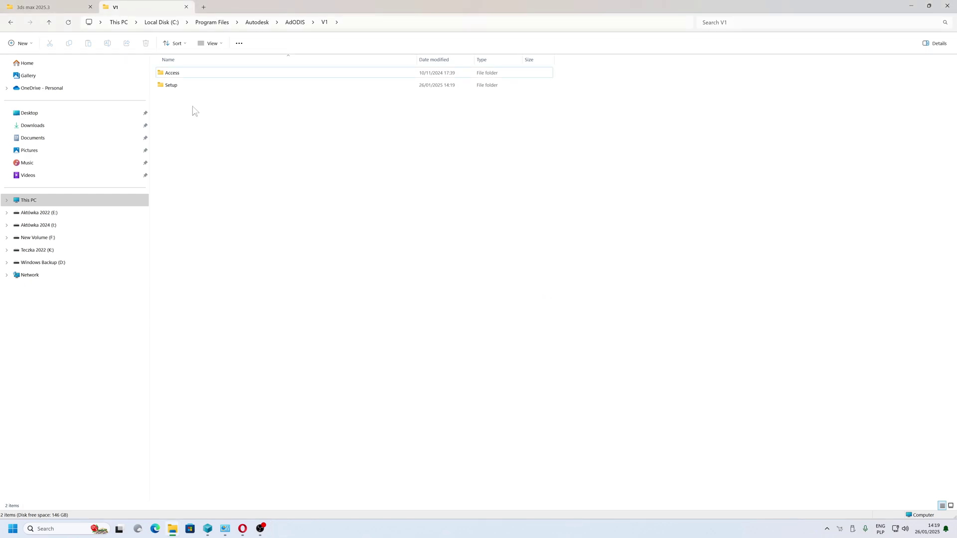
pyautogui.click(259, 24)
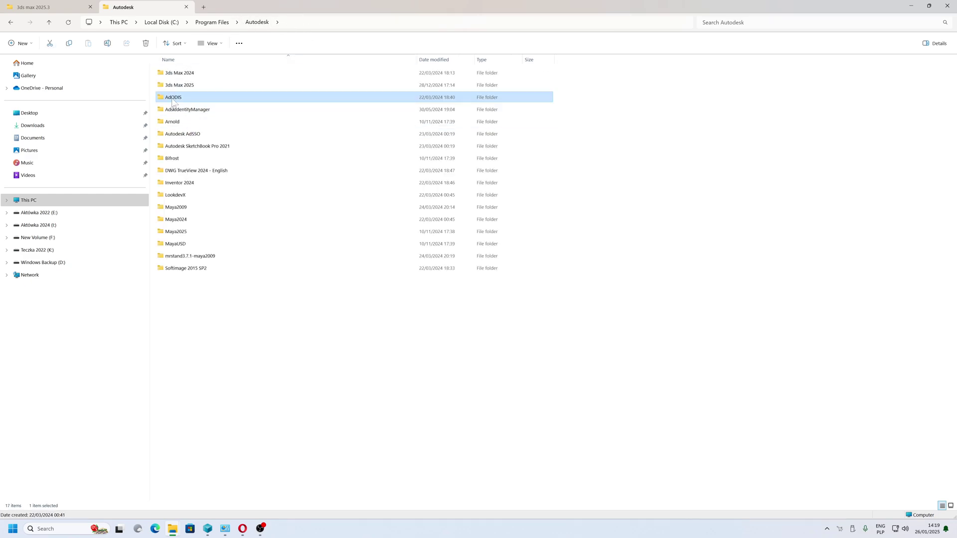
# Try deleting the AdODIS folder for all items, then launch the process manager from the taskbar
pyautogui.rightClick(173, 102)
pyautogui.click(231, 112)
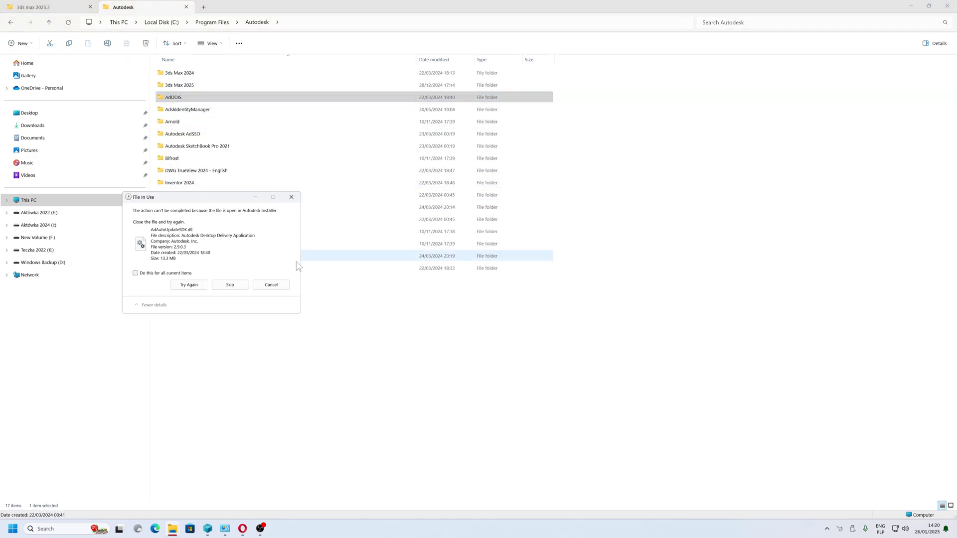
pyautogui.click(179, 274)
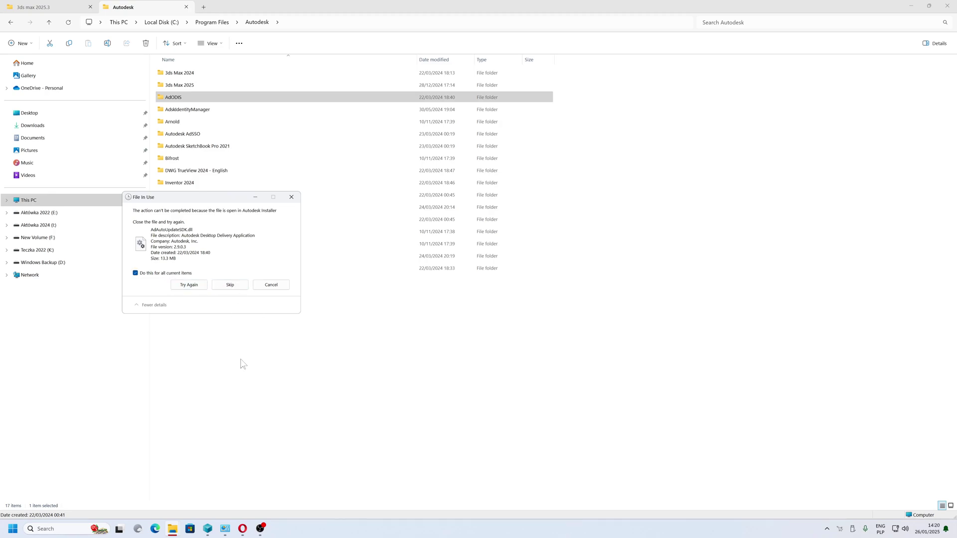
pyautogui.rightClick(307, 535)
pyautogui.click(338, 498)
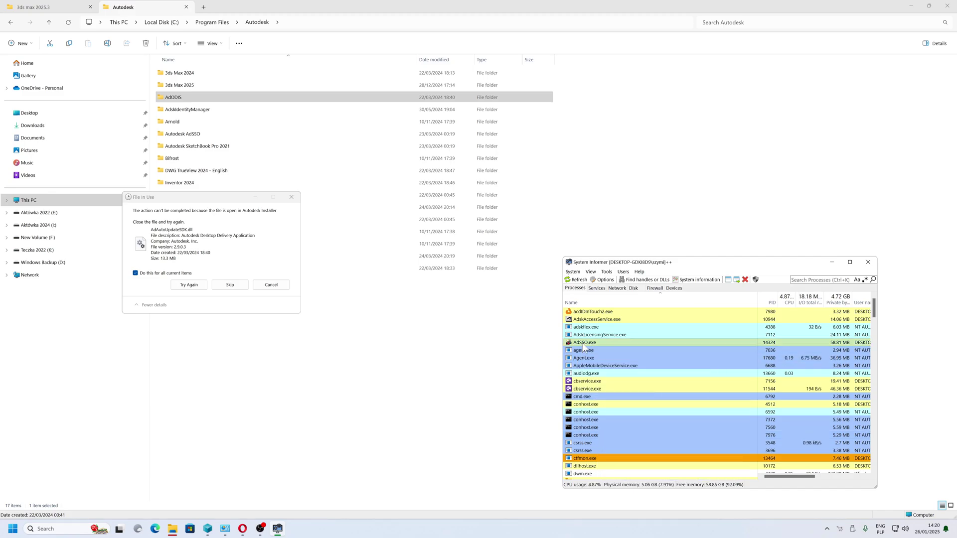
# Terminate the AdSSO.exe process and retry deleting the AdODIS folder
pyautogui.rightClick(591, 345)
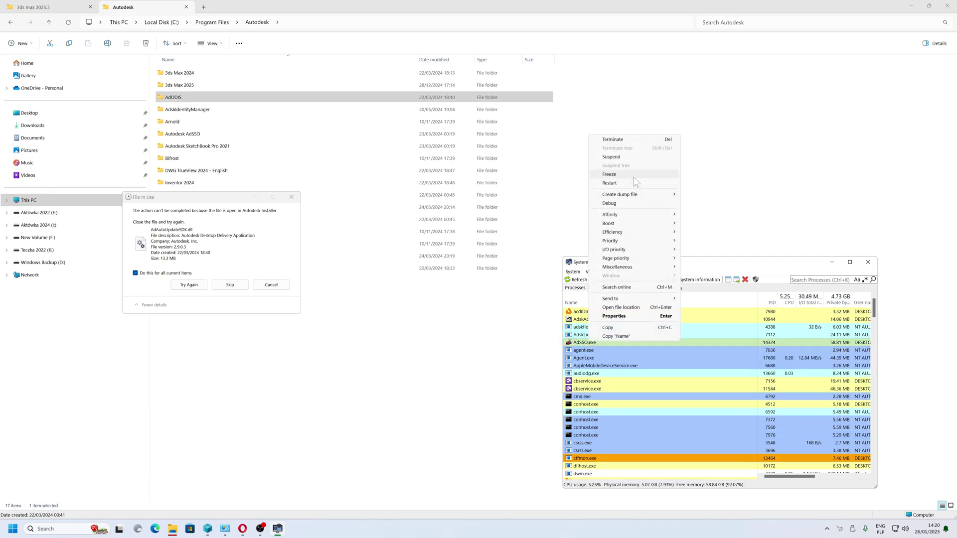
pyautogui.click(613, 139)
pyautogui.click(748, 384)
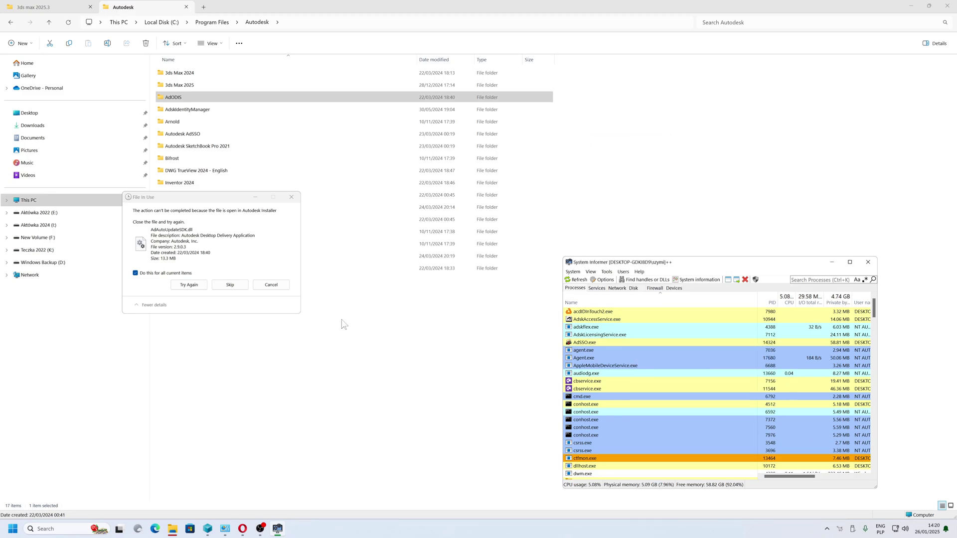
pyautogui.click(200, 286)
pyautogui.click(201, 287)
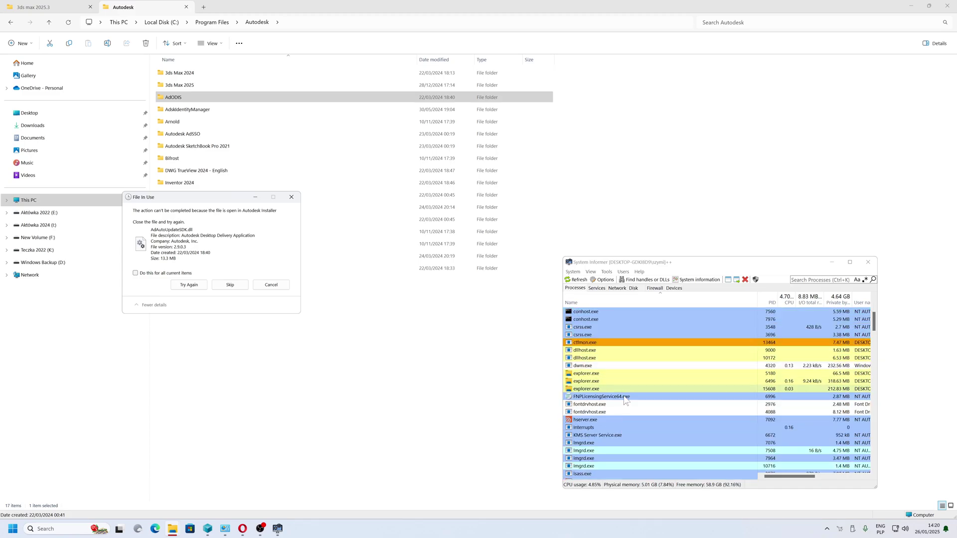
# Terminate AdskAccessService.exe, retry the AdODIS deletion, and minimize System Informer
pyautogui.rightClick(598, 319)
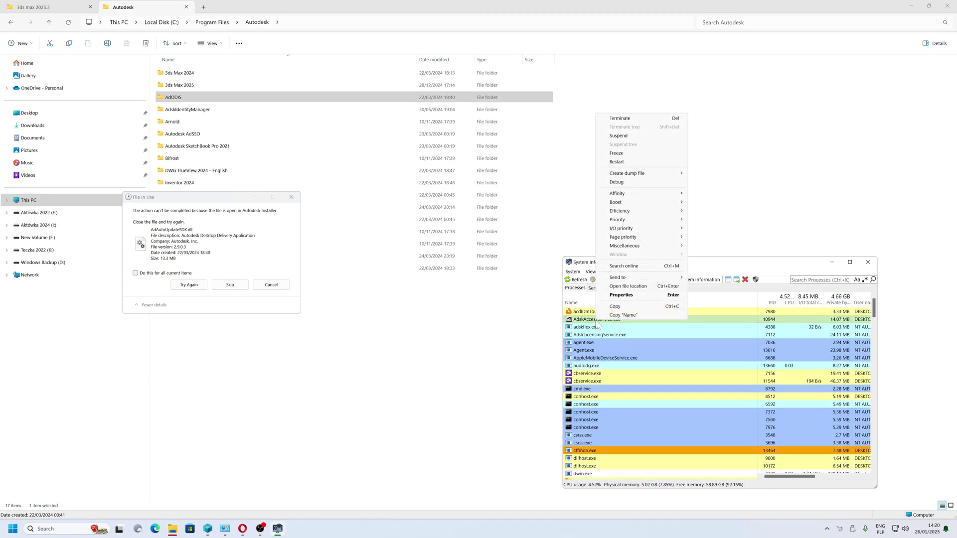
pyautogui.click(621, 118)
pyautogui.click(748, 390)
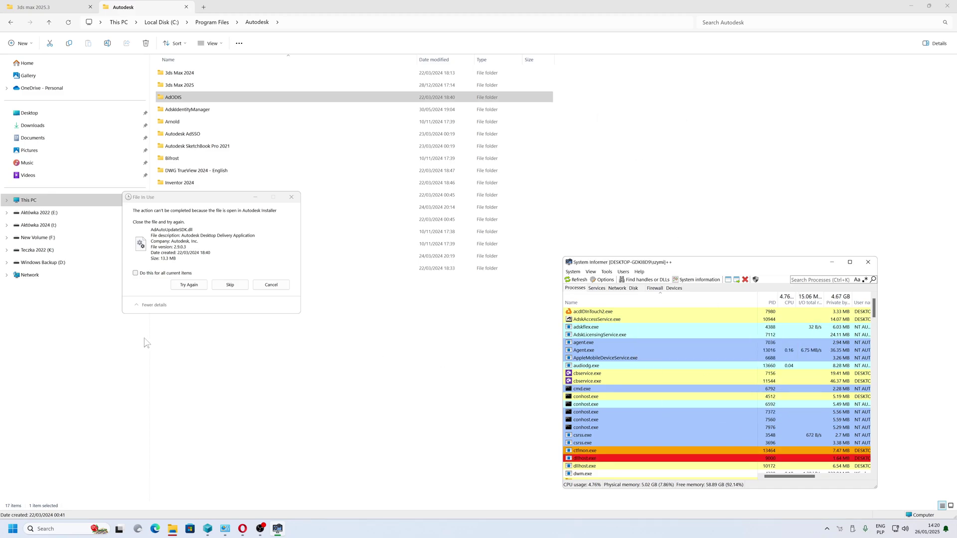
pyautogui.click(189, 285)
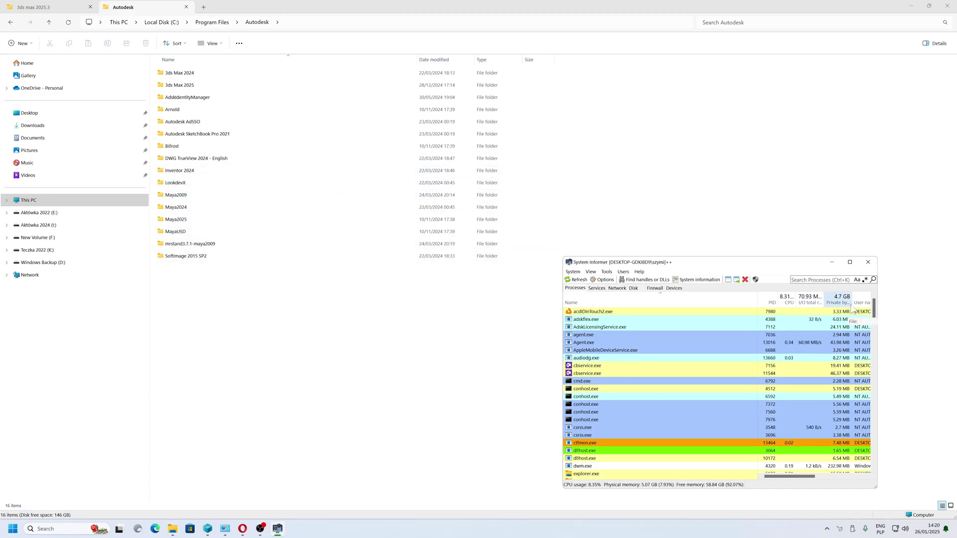
pyautogui.click(832, 263)
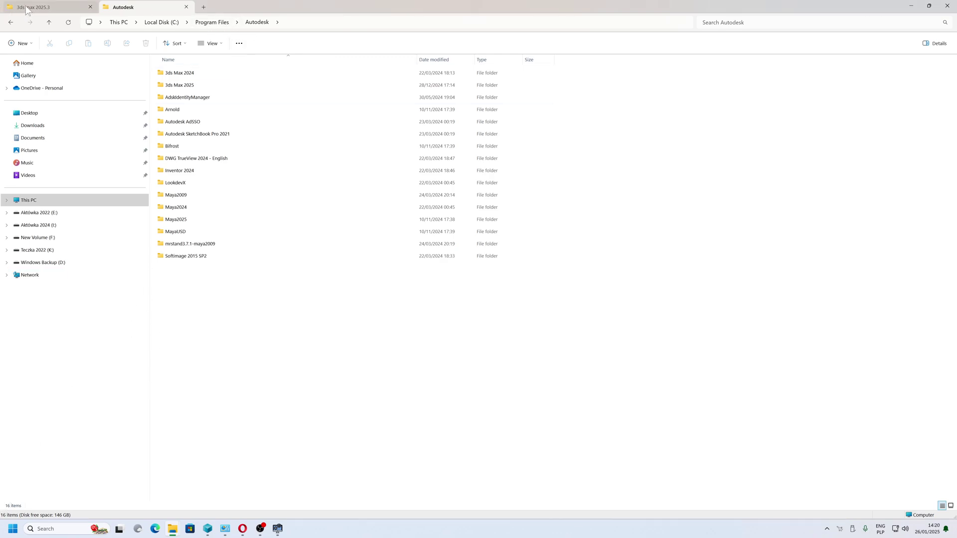
# Search the Start menu for regedit and launch Registry Editor
pyautogui.press('super')
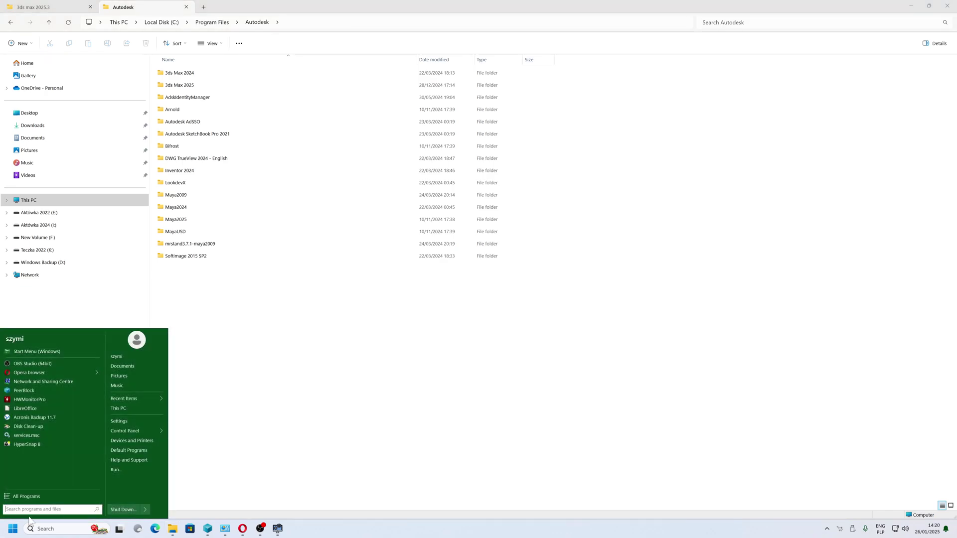
pyautogui.write('regedit')
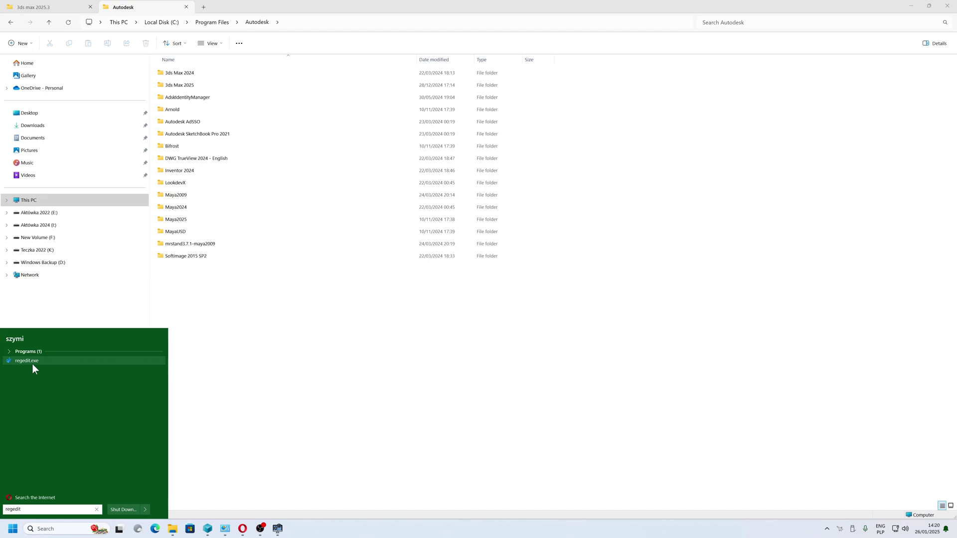
pyautogui.click(32, 363)
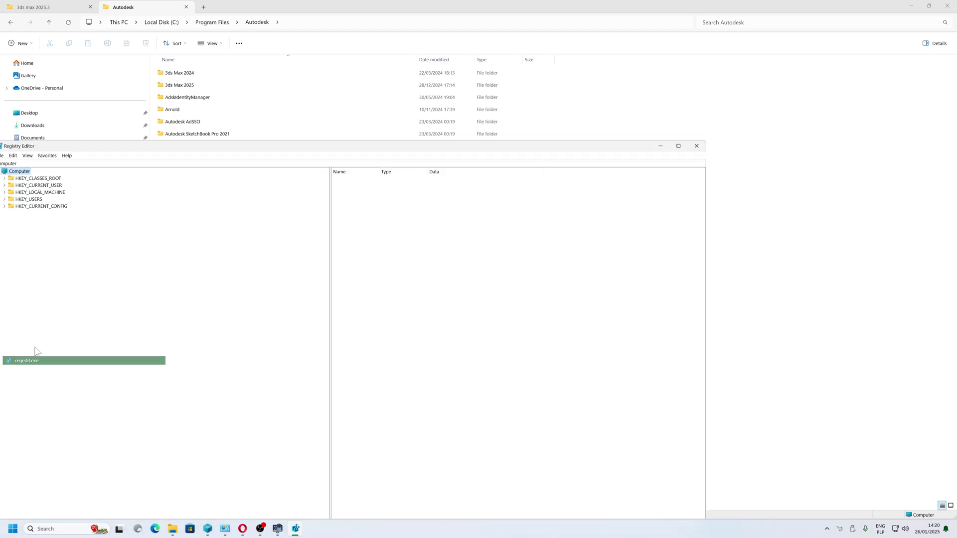
# Move the Registry Editor window and expand HKEY_LOCAL_MACHINE > SOFTWARE > Microsoft
pyautogui.moveTo(145, 147); pyautogui.dragTo(508, 167)
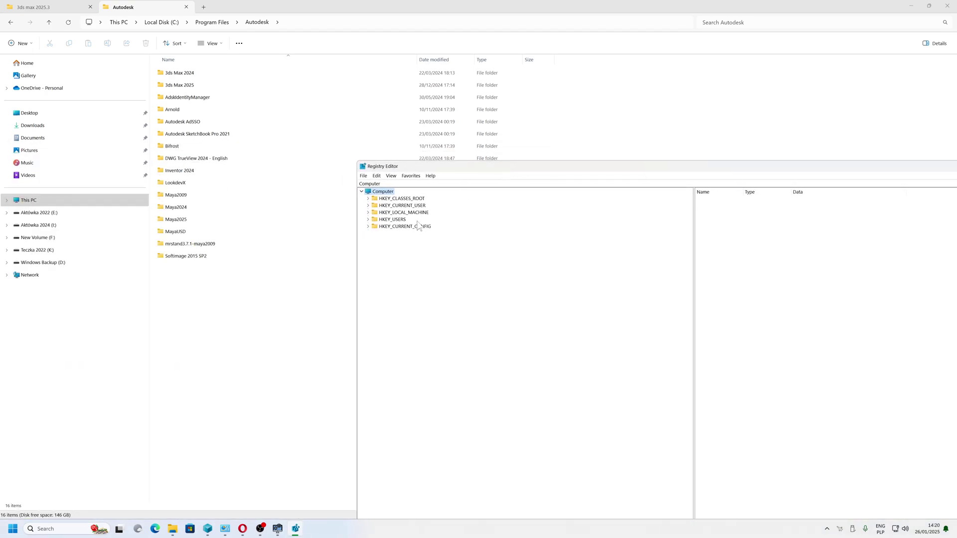
pyautogui.click(405, 213)
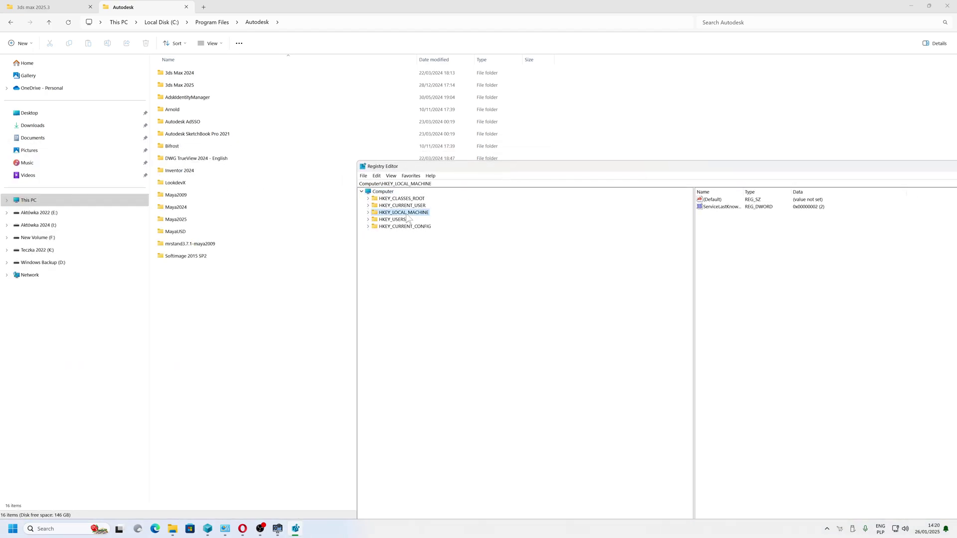
pyautogui.click(368, 213)
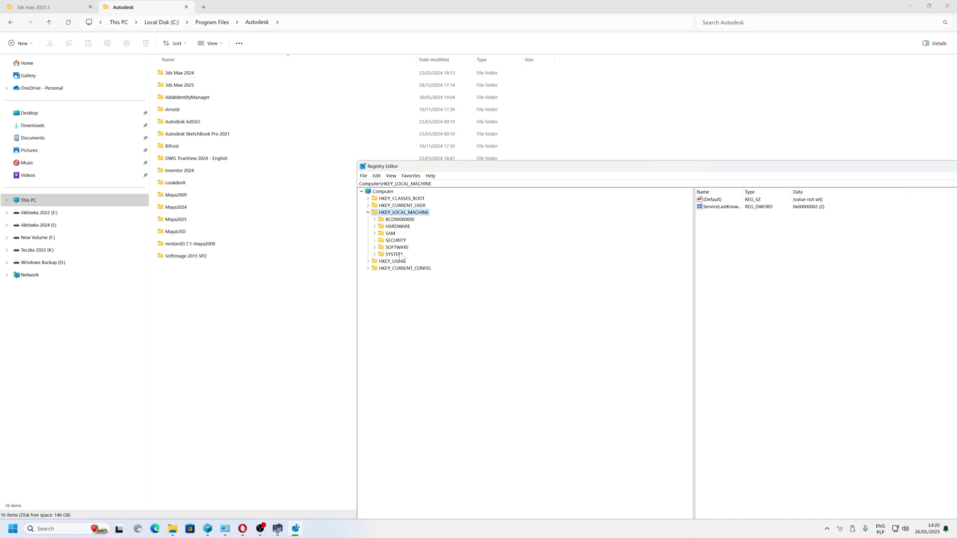
pyautogui.click(397, 248)
pyautogui.click(375, 248)
pyautogui.scroll(-10, 422, 324)
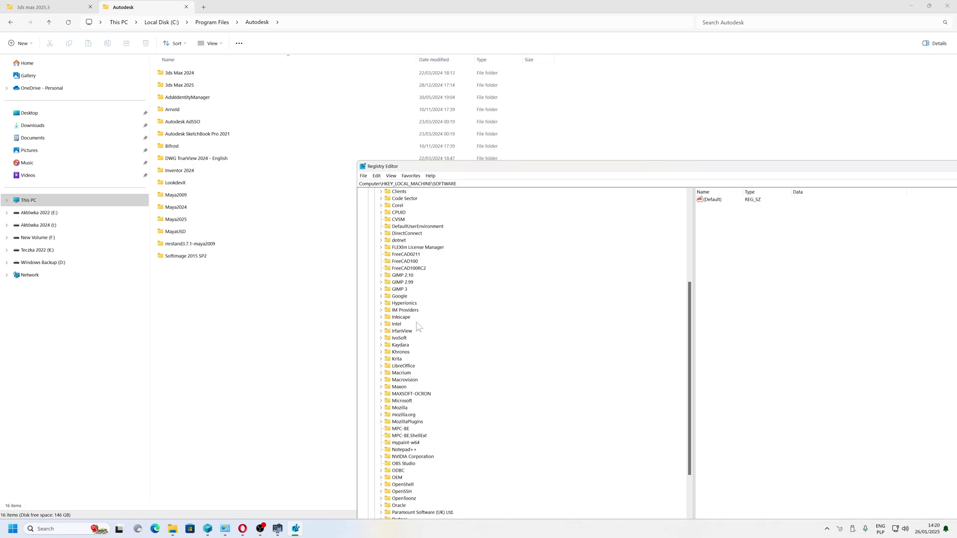
pyautogui.click(402, 317)
pyautogui.click(381, 317)
# Expand Windows NT > CurrentVersion > Image File Execution Options to show its program subkeys
pyautogui.scroll(-15, 431, 352)
pyautogui.scroll(-20, 431, 352)
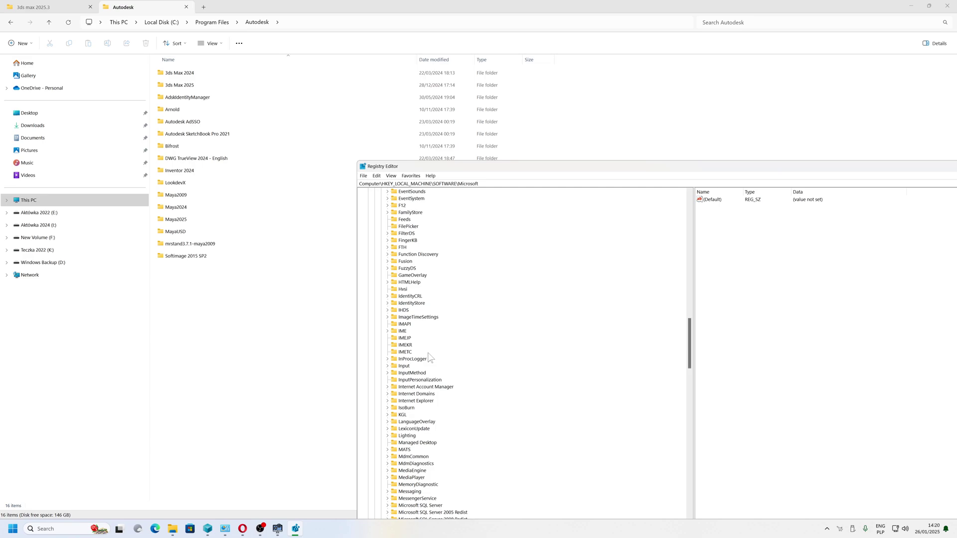
pyautogui.scroll(-13, 425, 367)
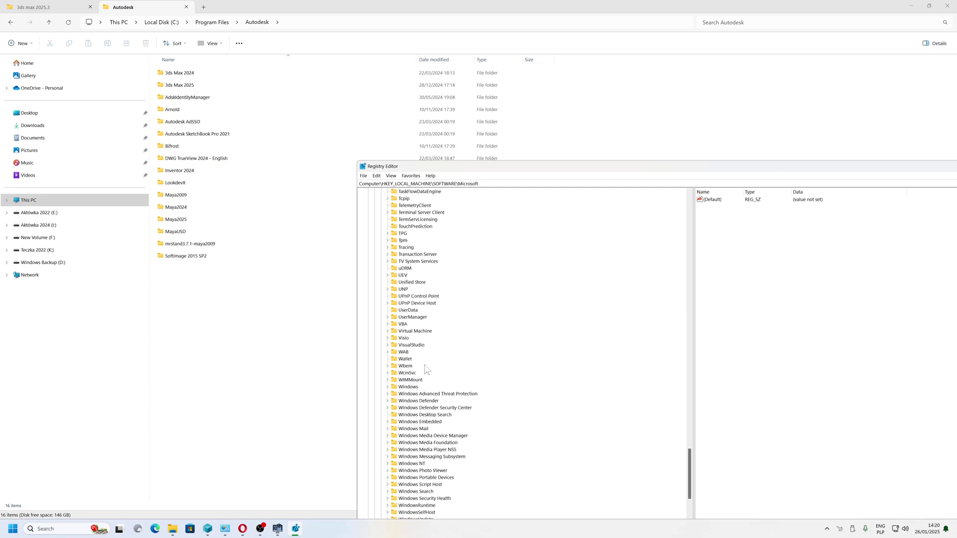
pyautogui.click(412, 359)
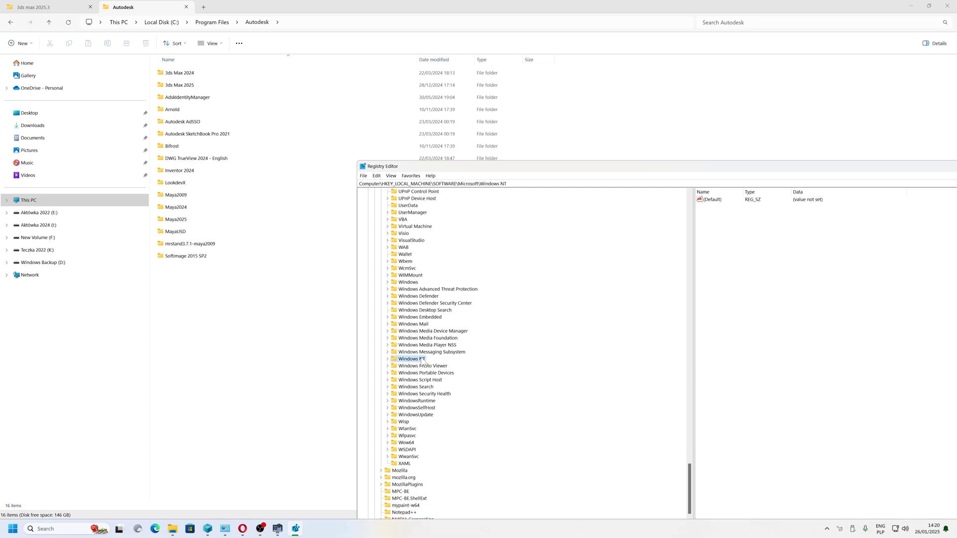
pyautogui.click(387, 359)
pyautogui.click(399, 366)
pyautogui.click(394, 366)
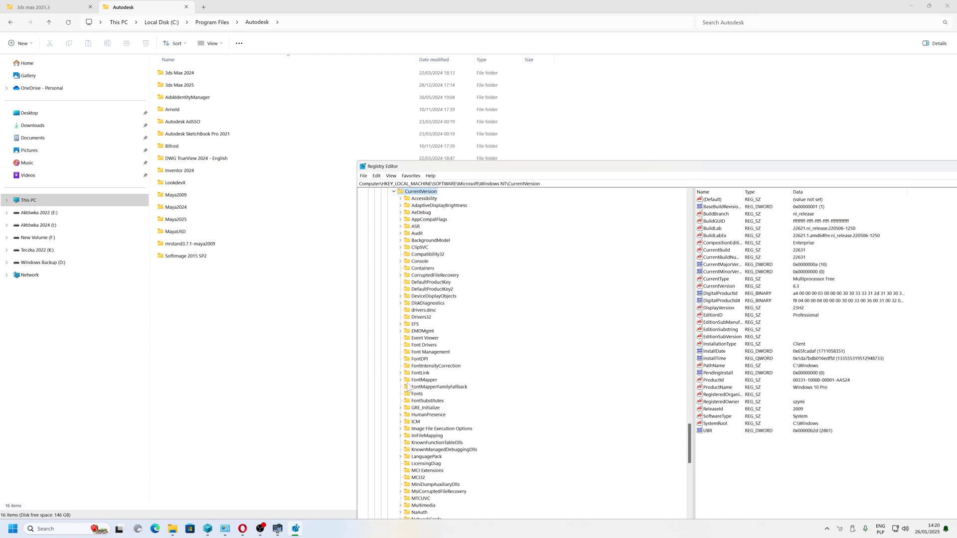
pyautogui.click(427, 429)
pyautogui.click(400, 429)
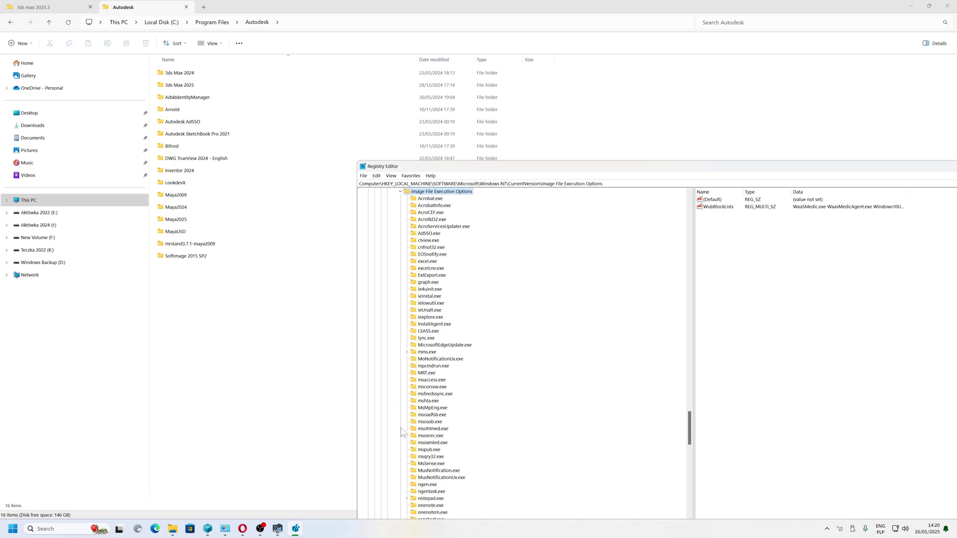
pyautogui.moveTo(694, 169); pyautogui.dragTo(609, 96)
pyautogui.click(344, 127)
pyautogui.click(344, 133)
pyautogui.click(343, 140)
pyautogui.click(343, 147)
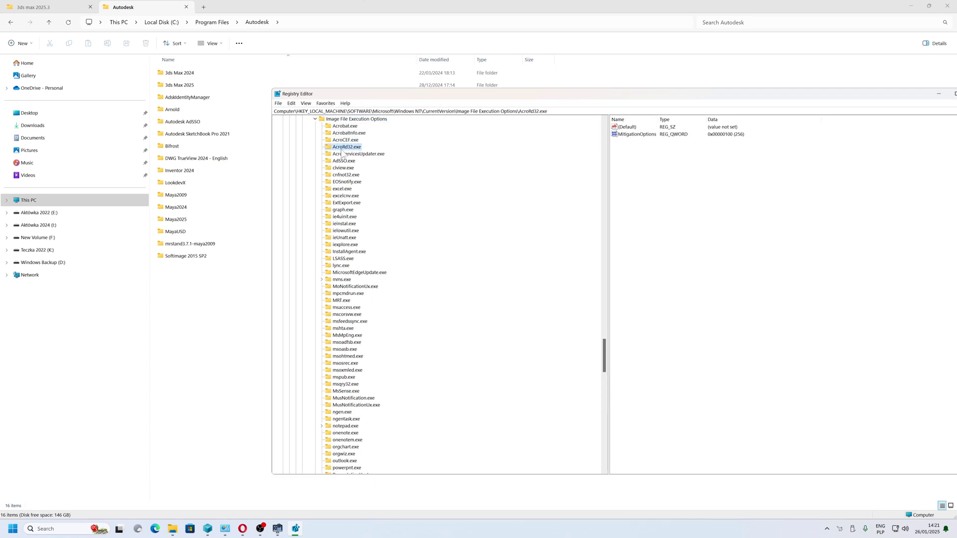
pyautogui.click(341, 154)
pyautogui.click(341, 161)
pyautogui.click(339, 168)
pyautogui.click(342, 175)
pyautogui.click(344, 182)
pyautogui.click(348, 190)
pyautogui.click(348, 196)
pyautogui.click(349, 203)
pyautogui.click(350, 210)
pyautogui.click(349, 217)
pyautogui.click(348, 224)
pyautogui.click(355, 230)
pyautogui.click(352, 237)
pyautogui.click(350, 245)
pyautogui.click(353, 253)
pyautogui.click(348, 259)
pyautogui.click(344, 266)
pyautogui.click(346, 273)
pyautogui.click(345, 280)
pyautogui.click(350, 293)
pyautogui.click(349, 300)
pyautogui.scroll(-1, 350, 295)
pyautogui.click(349, 288)
pyautogui.scroll(-2, 350, 292)
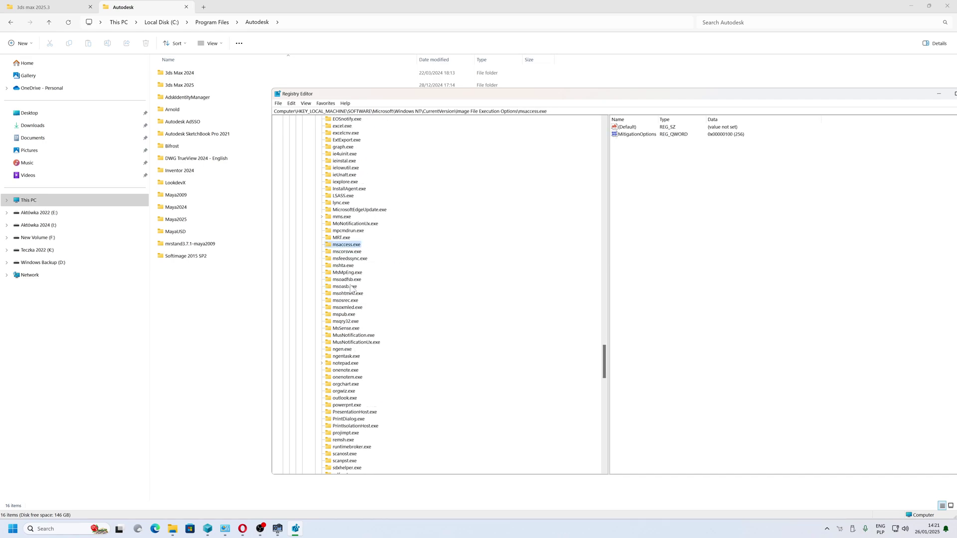
pyautogui.click(350, 252)
pyautogui.click(351, 260)
pyautogui.click(354, 273)
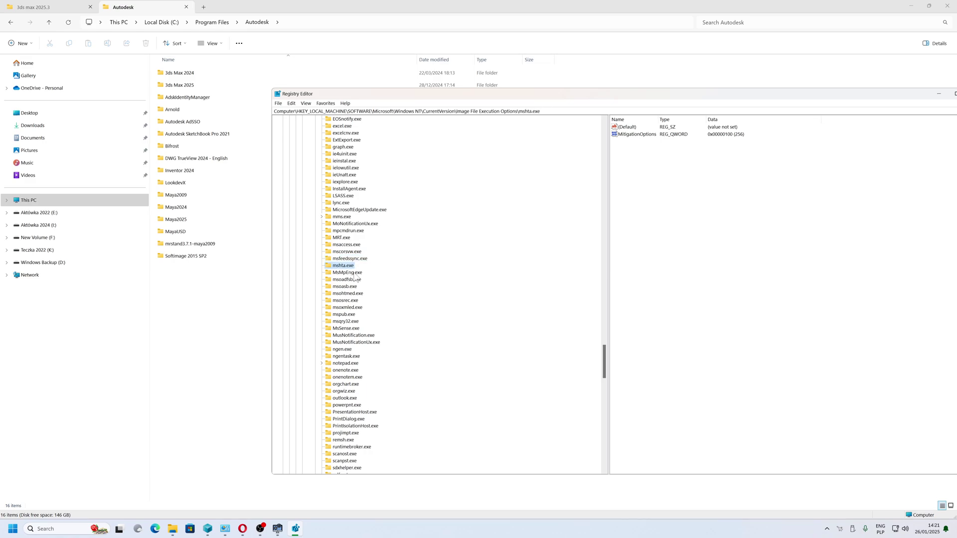
pyautogui.click(357, 280)
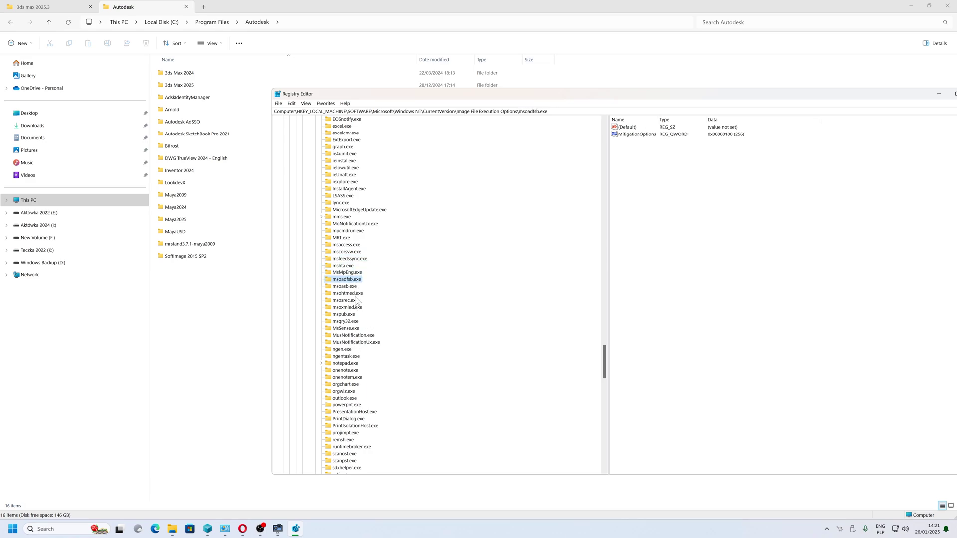
pyautogui.click(347, 287)
pyautogui.click(348, 294)
pyautogui.click(349, 301)
pyautogui.click(350, 307)
pyautogui.click(351, 321)
pyautogui.click(349, 329)
pyautogui.scroll(-3, 347, 344)
pyautogui.scroll(-2, 362, 348)
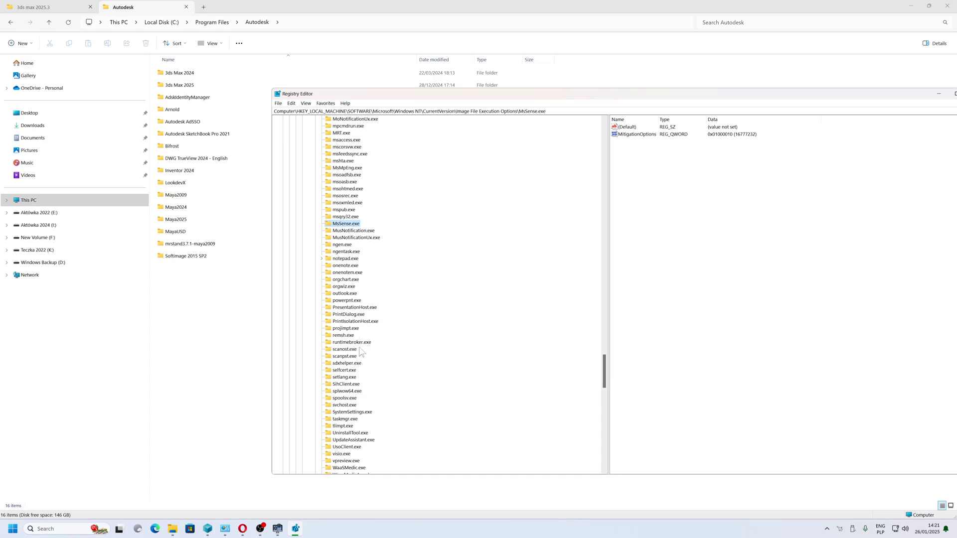
pyautogui.click(354, 343)
pyautogui.scroll(-3, 355, 364)
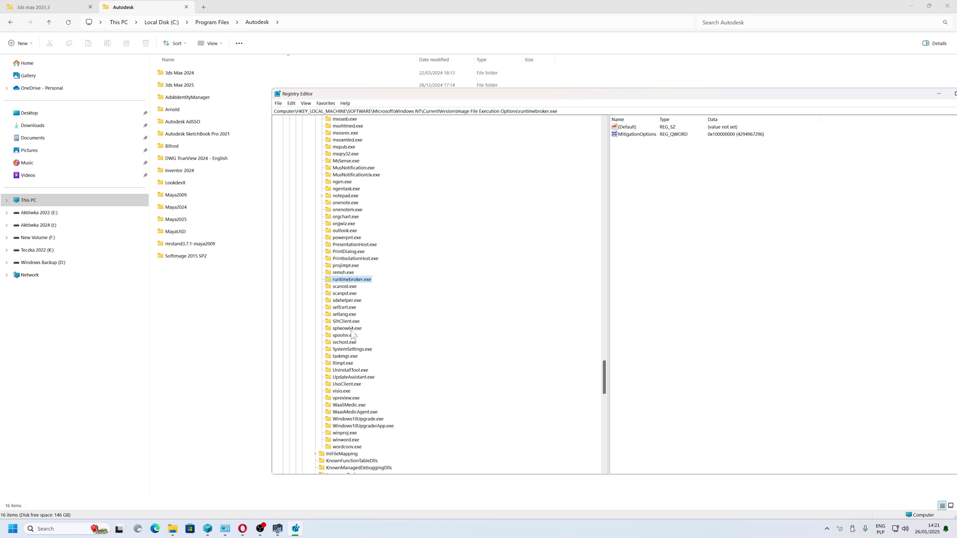
pyautogui.click(355, 371)
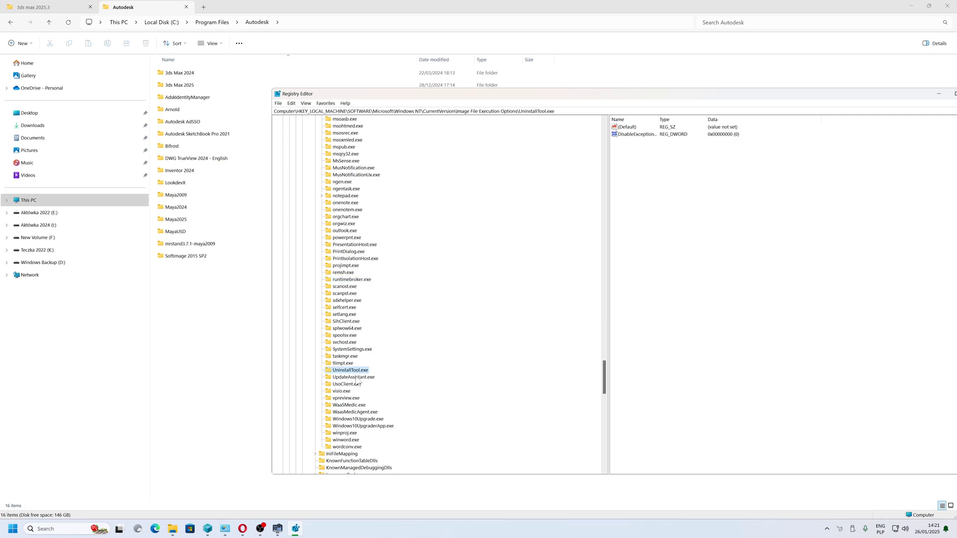
pyautogui.click(357, 380)
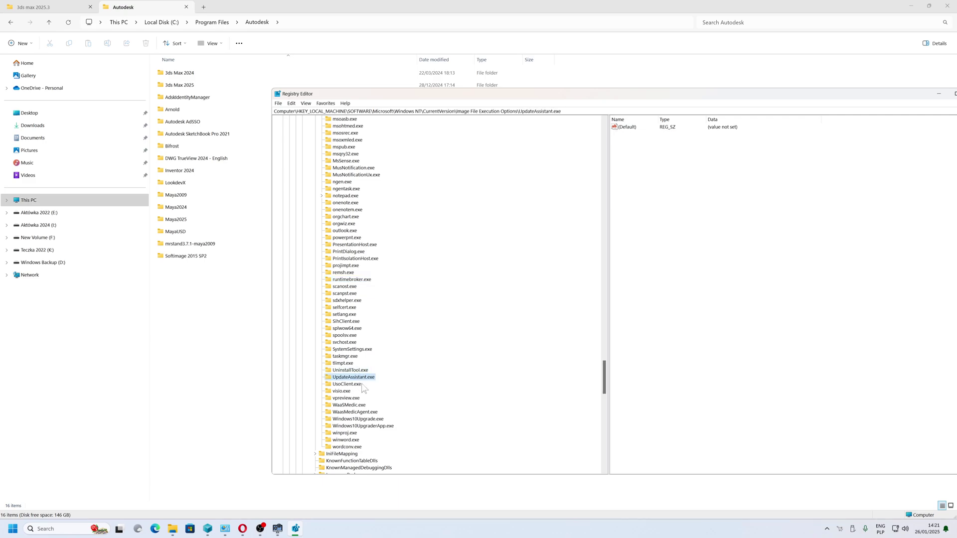
pyautogui.click(350, 385)
pyautogui.press('Up')
pyautogui.press('Up')
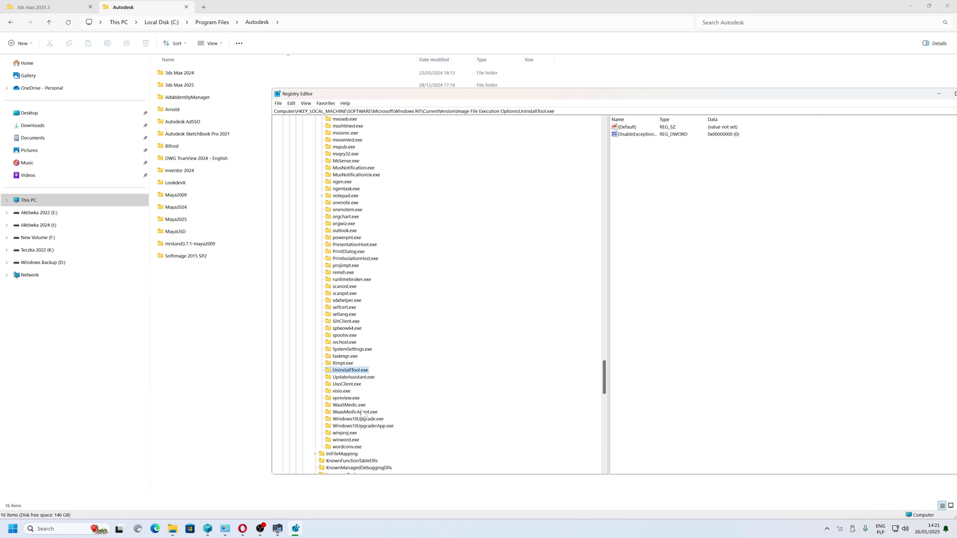
pyautogui.scroll(13, 377, 258)
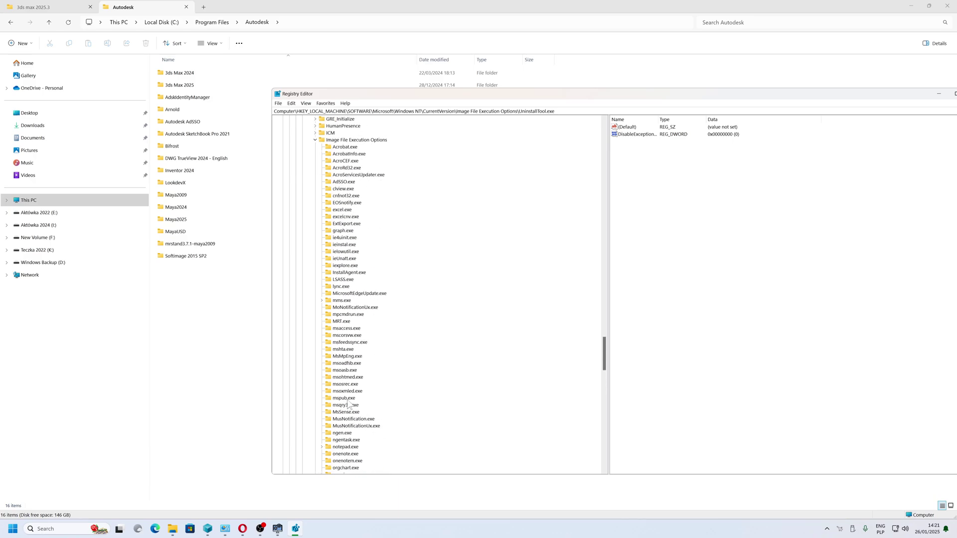
pyautogui.click(346, 205)
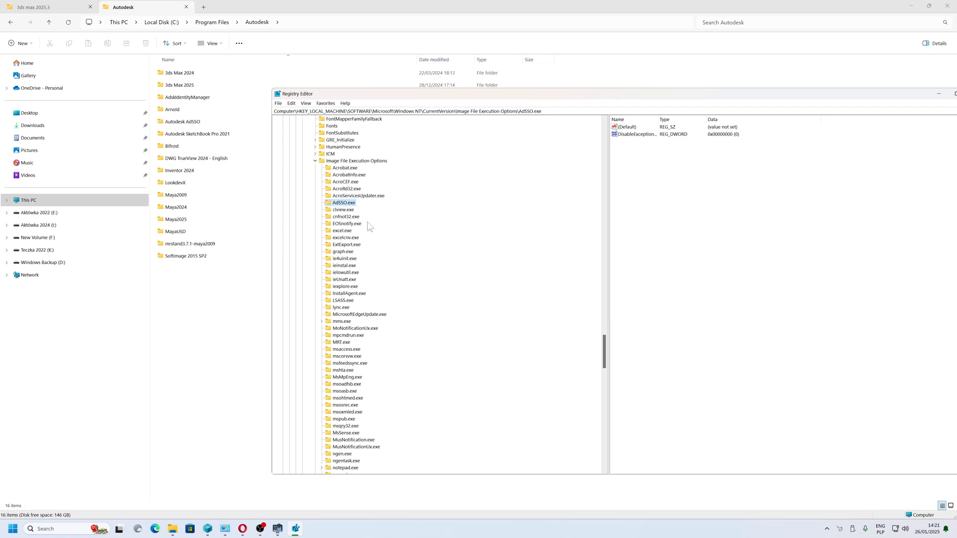
pyautogui.click(355, 260)
pyautogui.click(344, 321)
pyautogui.scroll(-20, 347, 339)
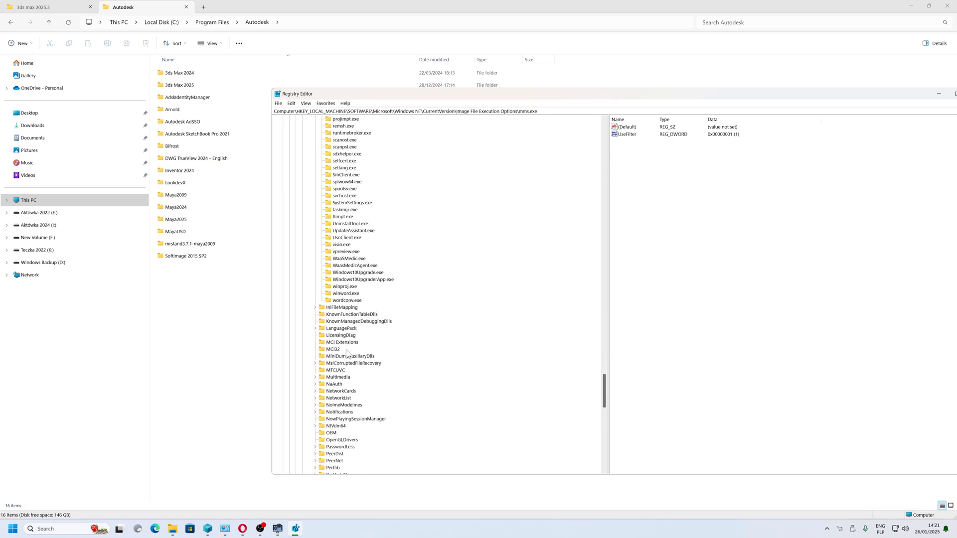
pyautogui.click(339, 301)
pyautogui.scroll(20, 339, 306)
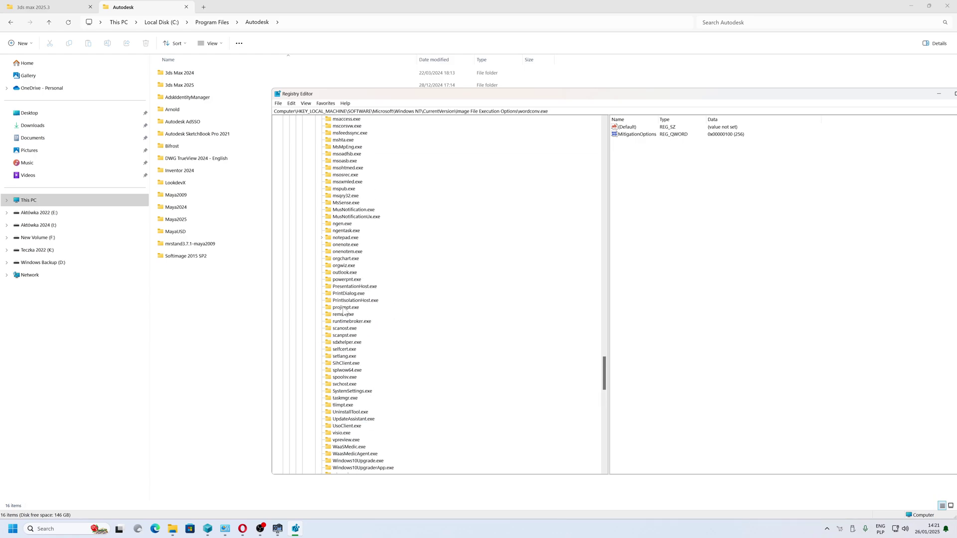
pyautogui.click(356, 182)
pyautogui.click(349, 188)
pyautogui.scroll(-16, 347, 371)
pyautogui.scroll(-3, 348, 371)
pyautogui.click(338, 343)
pyautogui.scroll(17, 348, 350)
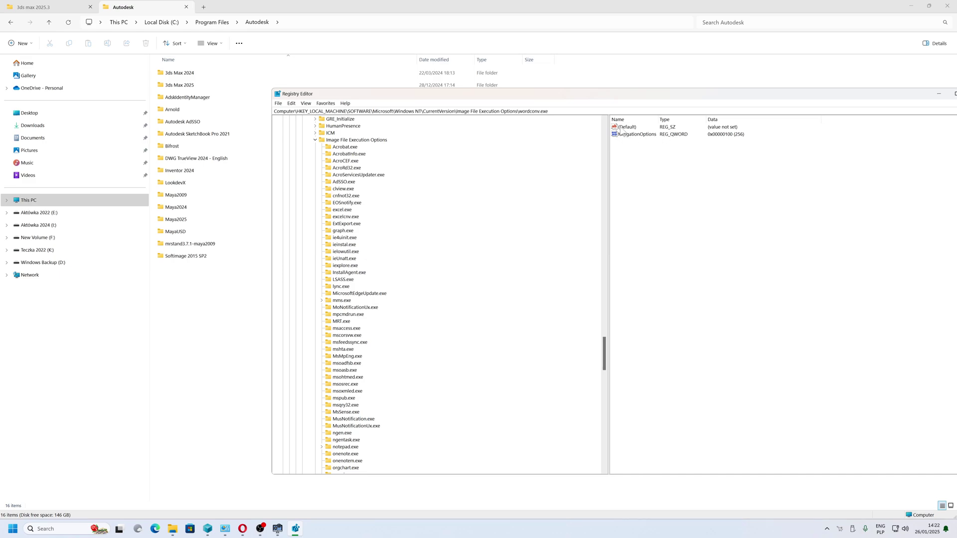
pyautogui.click(349, 175)
pyautogui.click(343, 210)
pyautogui.click(342, 237)
pyautogui.click(343, 244)
pyautogui.click(342, 258)
pyautogui.click(342, 273)
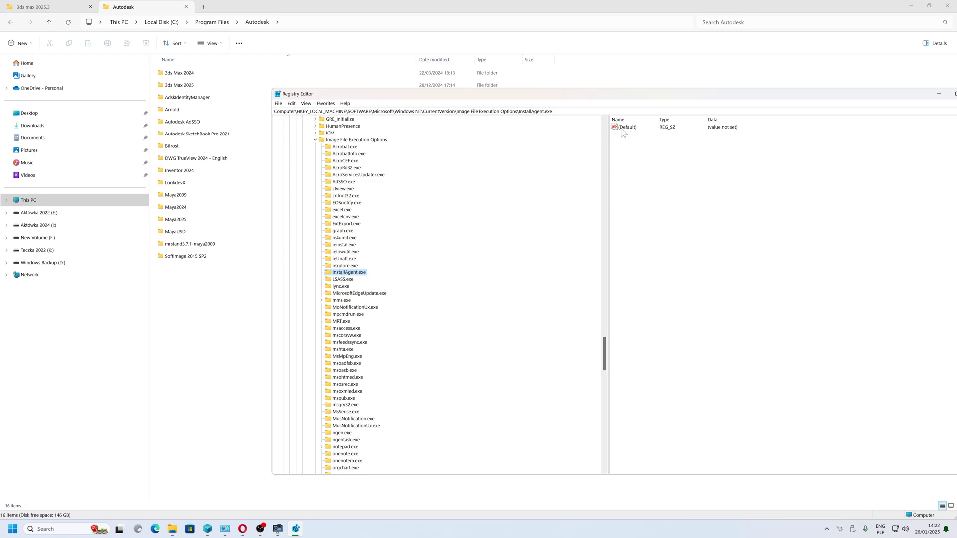
pyautogui.click(342, 279)
pyautogui.click(342, 293)
pyautogui.click(342, 300)
pyautogui.click(340, 314)
pyautogui.click(342, 321)
pyautogui.click(345, 335)
pyautogui.click(349, 363)
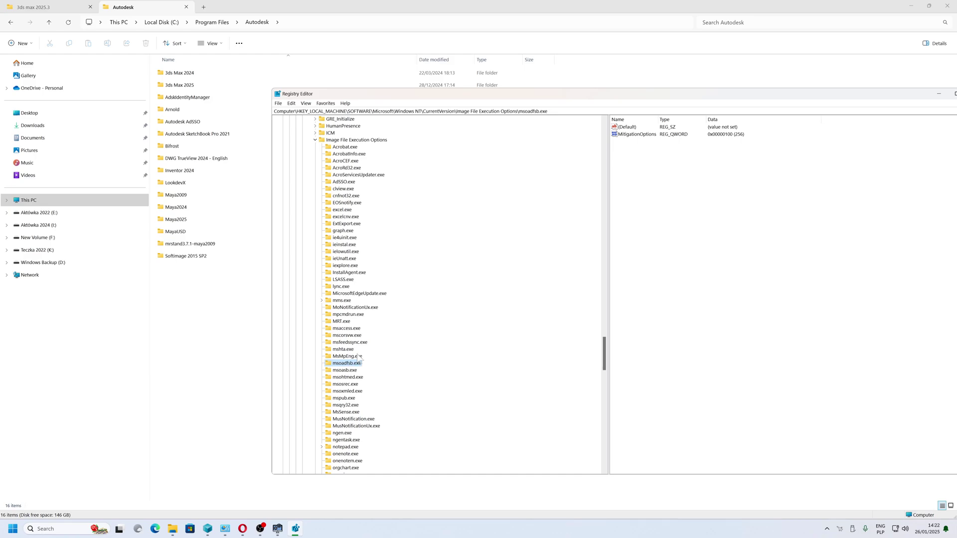
pyautogui.scroll(-3, 357, 363)
pyautogui.click(349, 307)
pyautogui.click(349, 314)
pyautogui.click(355, 335)
pyautogui.press('Down')
pyautogui.press('Down')
pyautogui.scroll(-4, 355, 329)
pyautogui.click(350, 279)
pyautogui.click(344, 286)
pyautogui.click(348, 301)
pyautogui.click(349, 307)
pyautogui.click(352, 322)
pyautogui.scroll(-4, 357, 347)
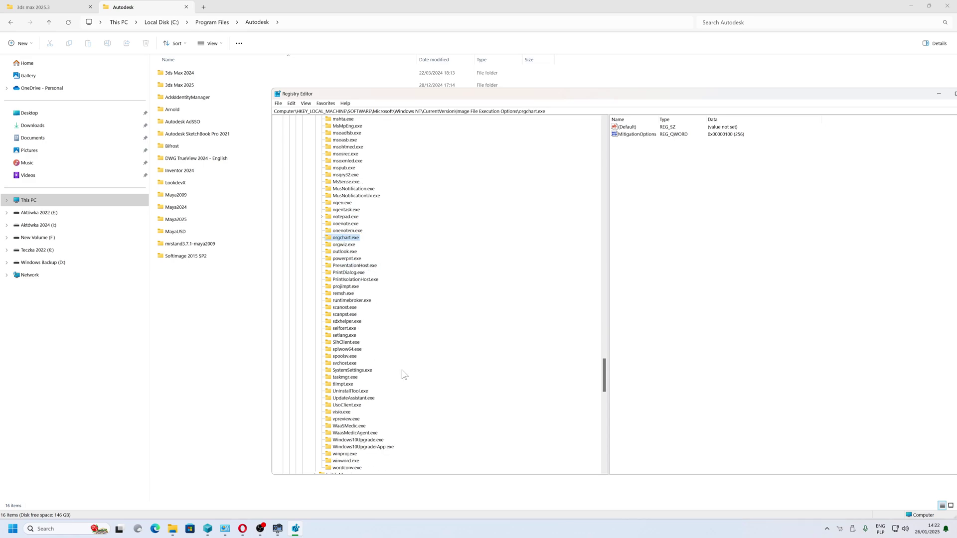
pyautogui.click(349, 397)
pyautogui.click(348, 392)
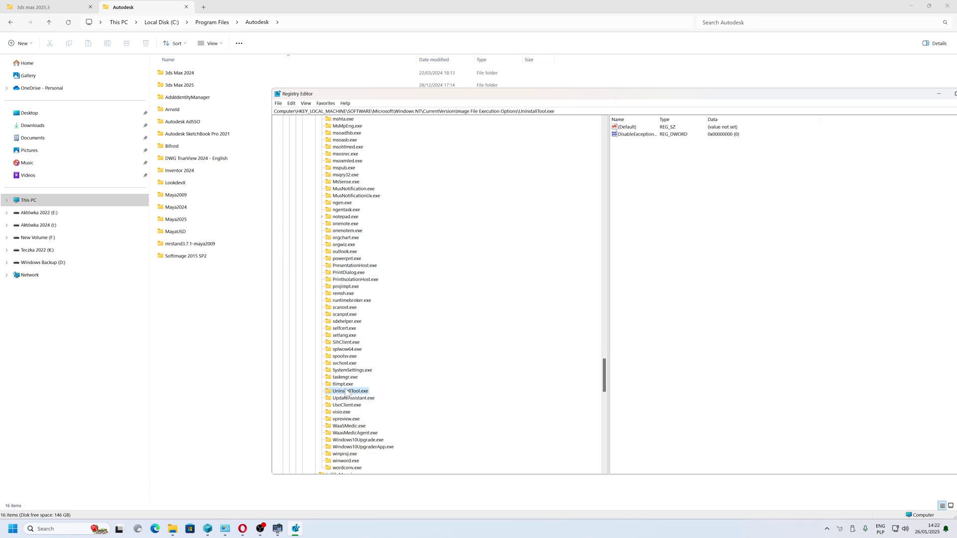
pyautogui.press('Up')
pyautogui.press('Up')
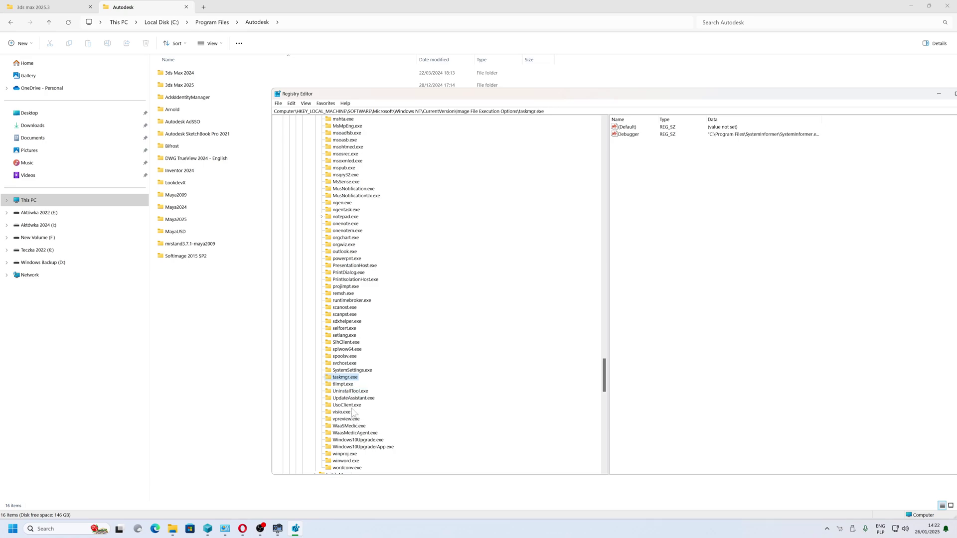
pyautogui.scroll(-1, 353, 412)
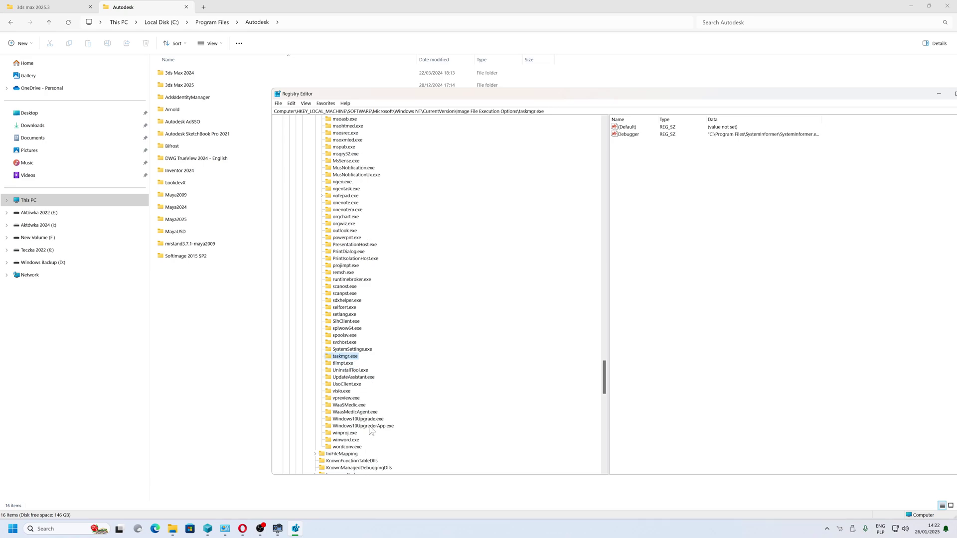
pyautogui.click(364, 421)
pyautogui.click(364, 427)
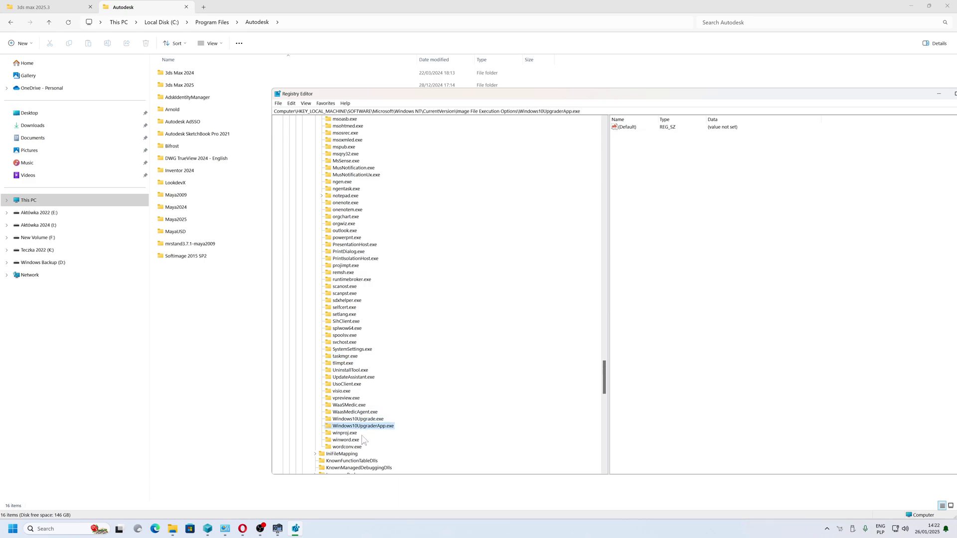
pyautogui.moveTo(842, 109); pyautogui.dragTo(738, 134)
# Close Registry Editor and launch the AdODIS installer from the 3ds max 2025.3 ODIS folder
pyautogui.click(774, 136)
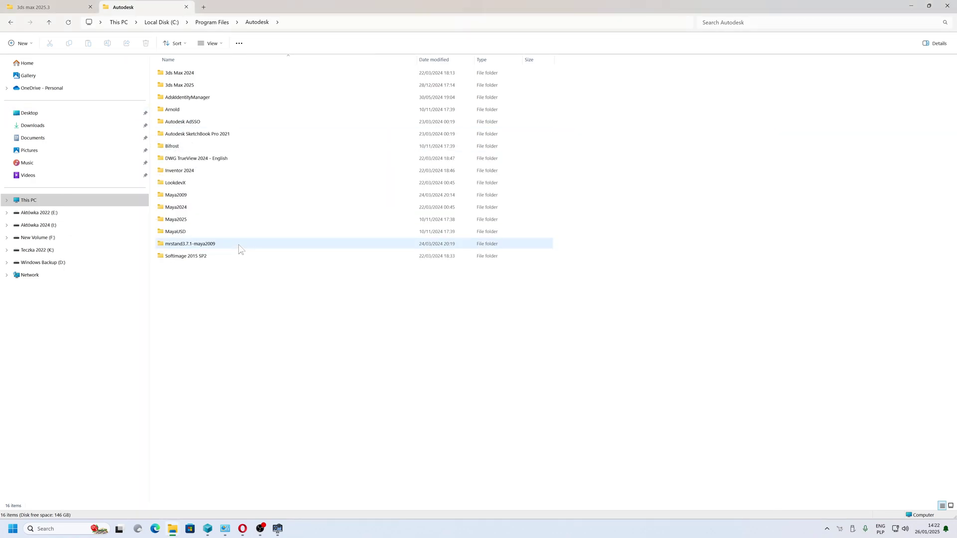
pyautogui.click(54, 8)
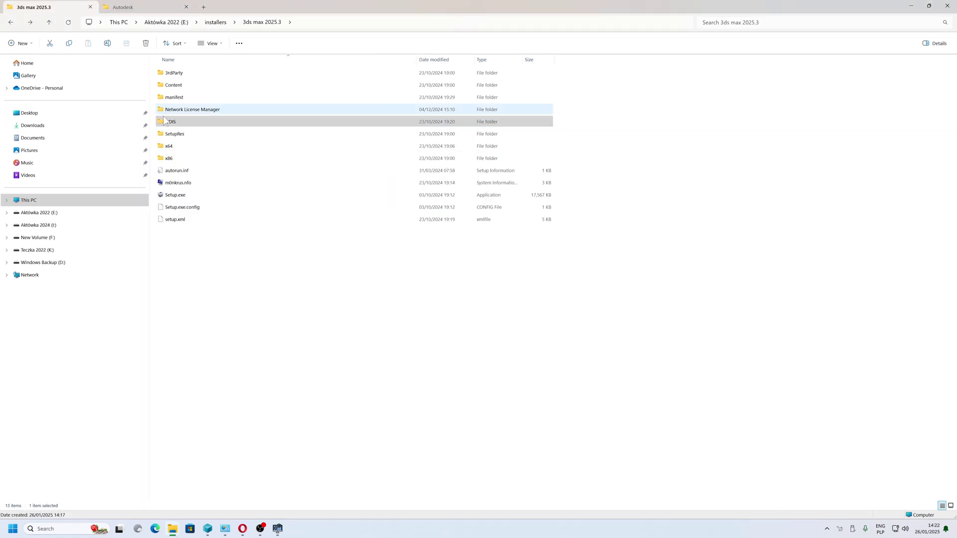
pyautogui.doubleClick(189, 121)
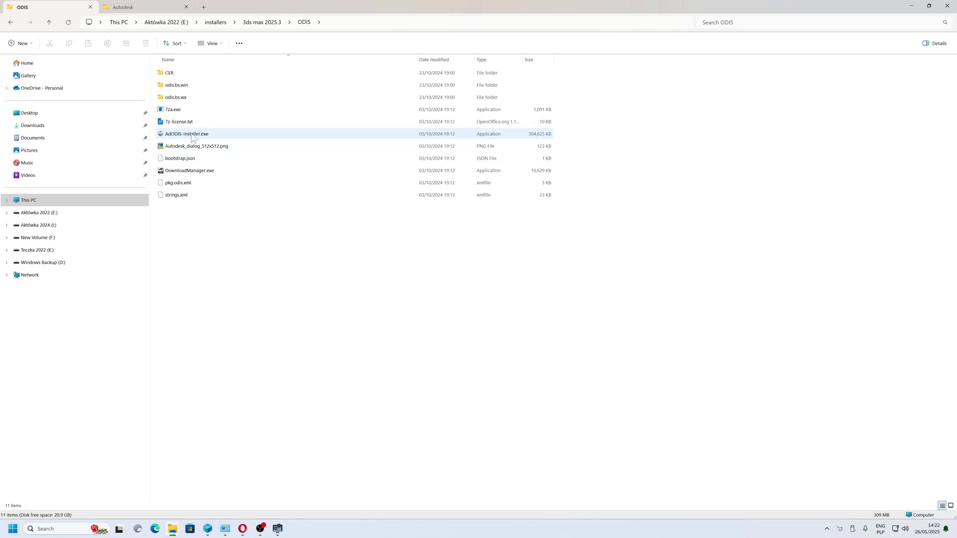
pyautogui.doubleClick(192, 134)
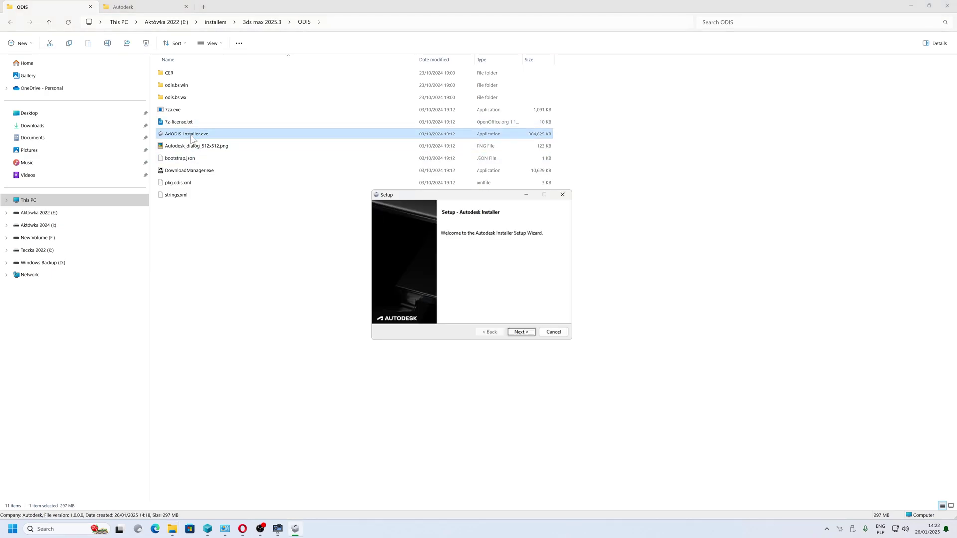
# Accept the license, install AdODIS, finish setup, and return to the 3ds max 2025.3 folder
pyautogui.click(523, 332)
pyautogui.click(471, 305)
pyautogui.click(521, 332)
pyautogui.click(521, 332)
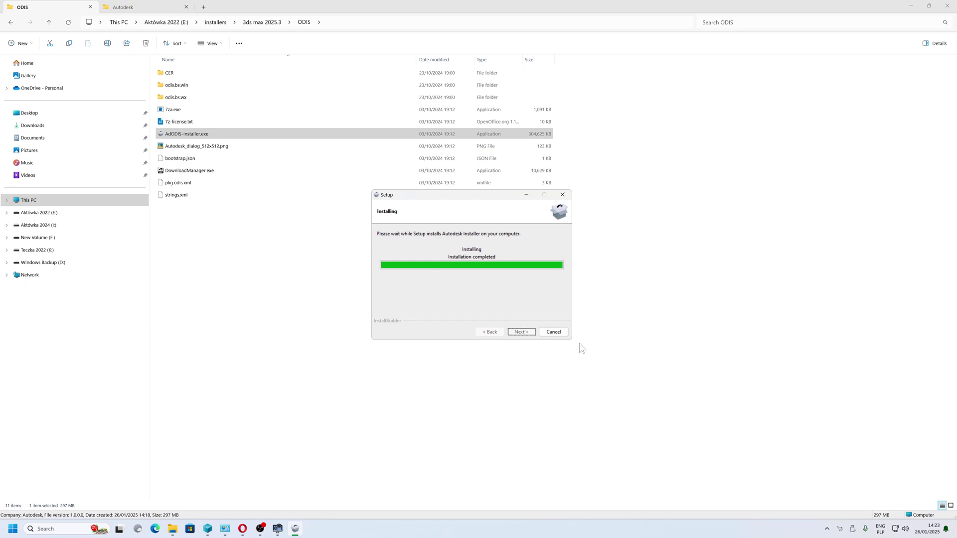
pyautogui.click(521, 332)
pyautogui.click(521, 331)
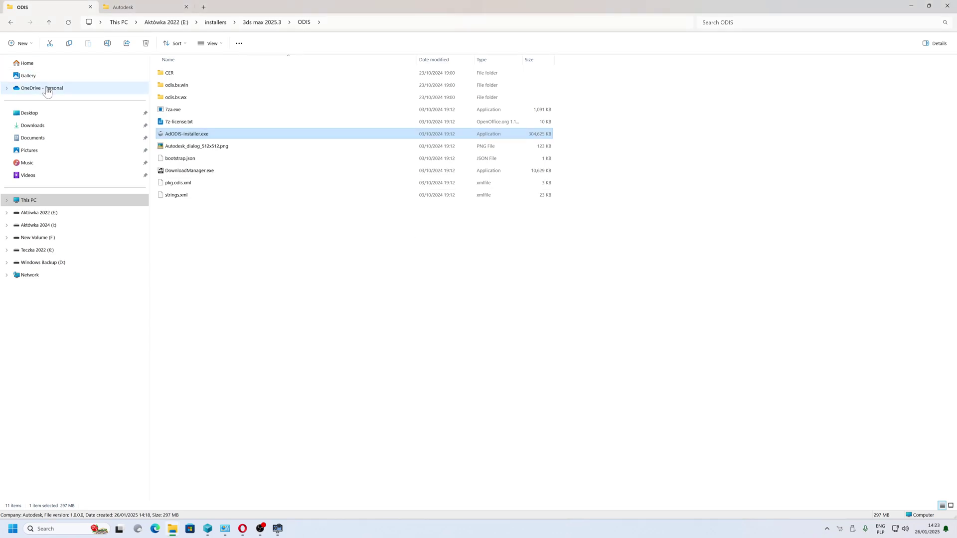
pyautogui.click(10, 21)
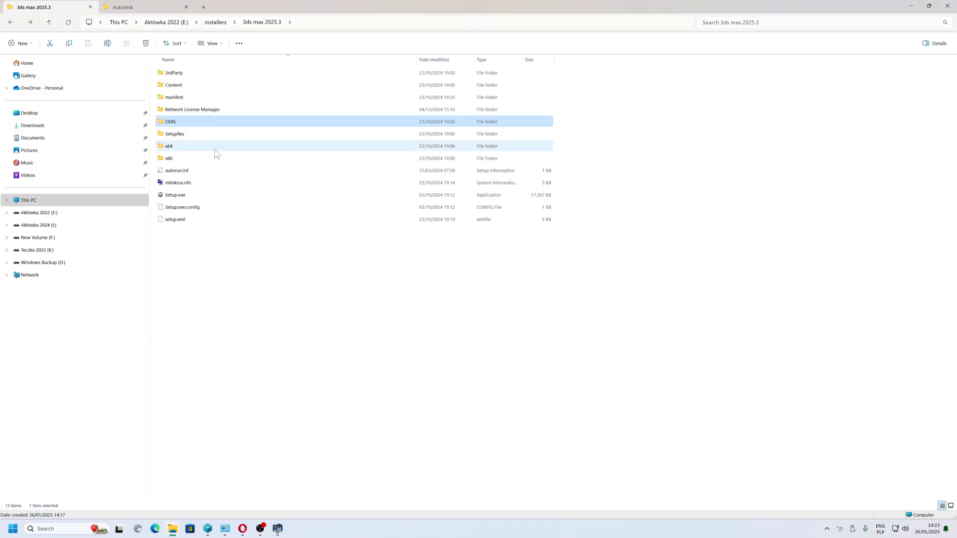
# Launch the 3ds Max Setup.exe, move its dialog aside, and open Autodesk\AdODIS\V1
pyautogui.doubleClick(177, 195)
pyautogui.moveTo(169, 80); pyautogui.dragTo(299, 279)
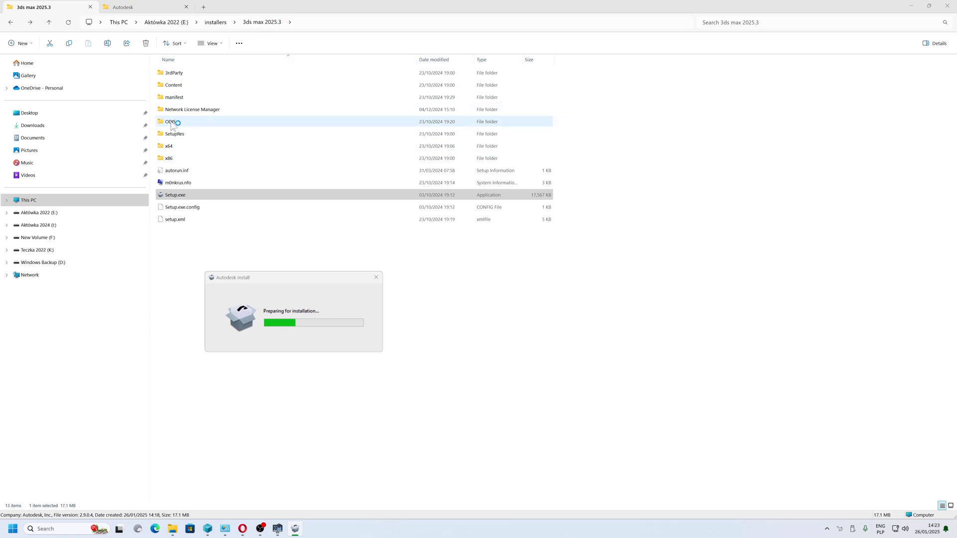
pyautogui.click(122, 8)
pyautogui.doubleClick(175, 97)
pyautogui.doubleClick(170, 73)
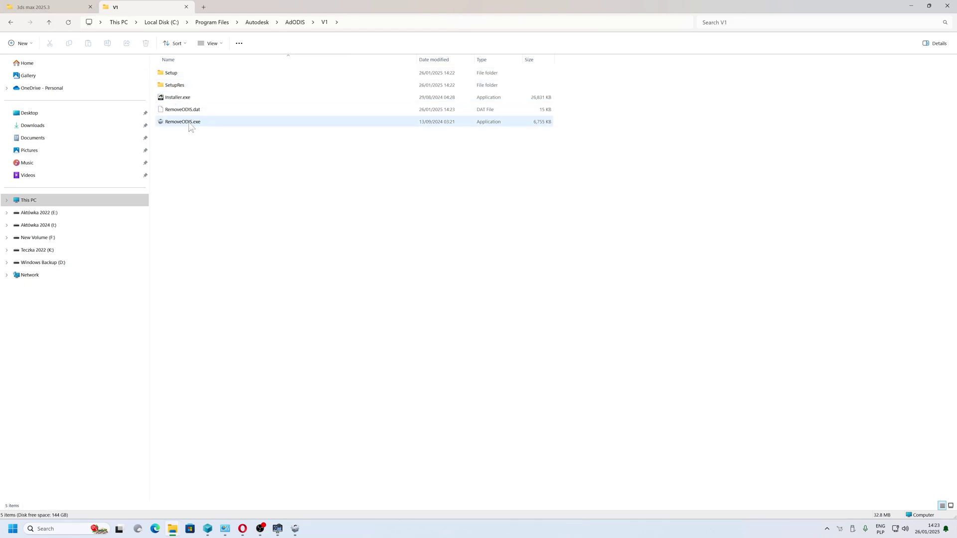
# Return to the 3ds max 2025.3 tab, choose Not now on the restart warning, and bring up System Informer
pyautogui.click(40, 7)
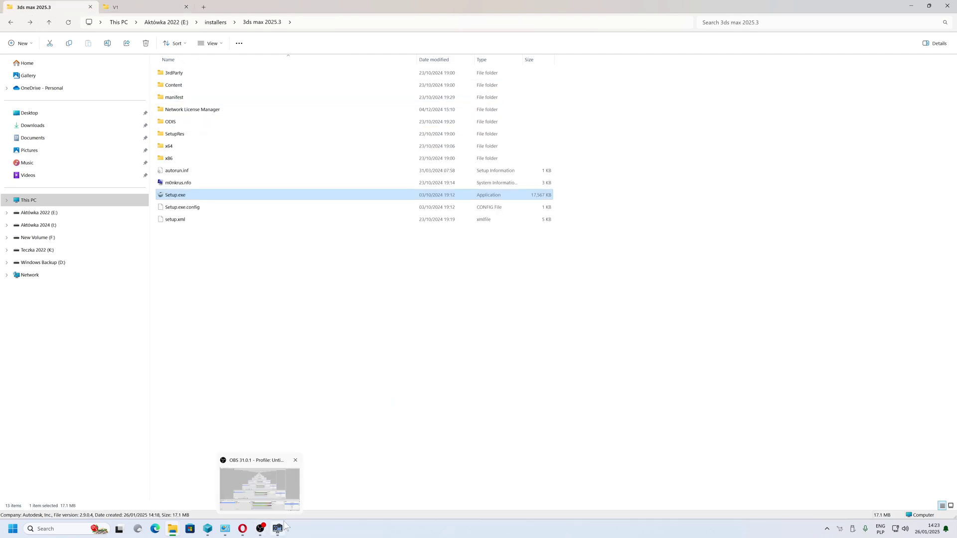
pyautogui.moveTo(277, 532)
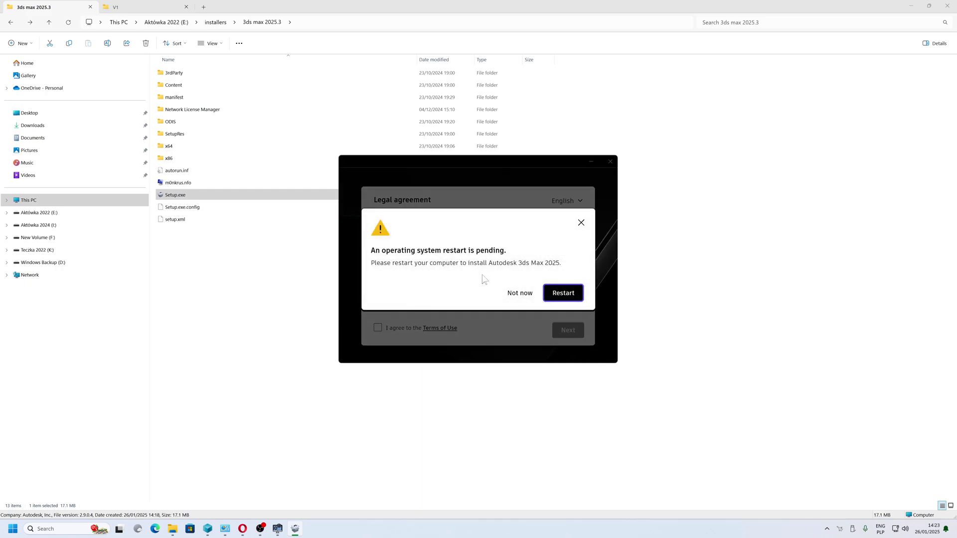
pyautogui.click(521, 297)
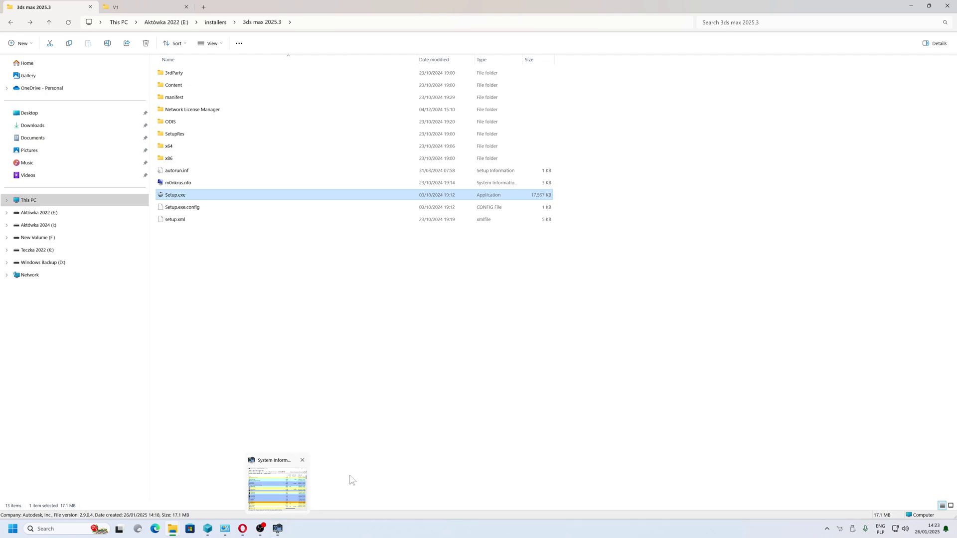
pyautogui.click(278, 531)
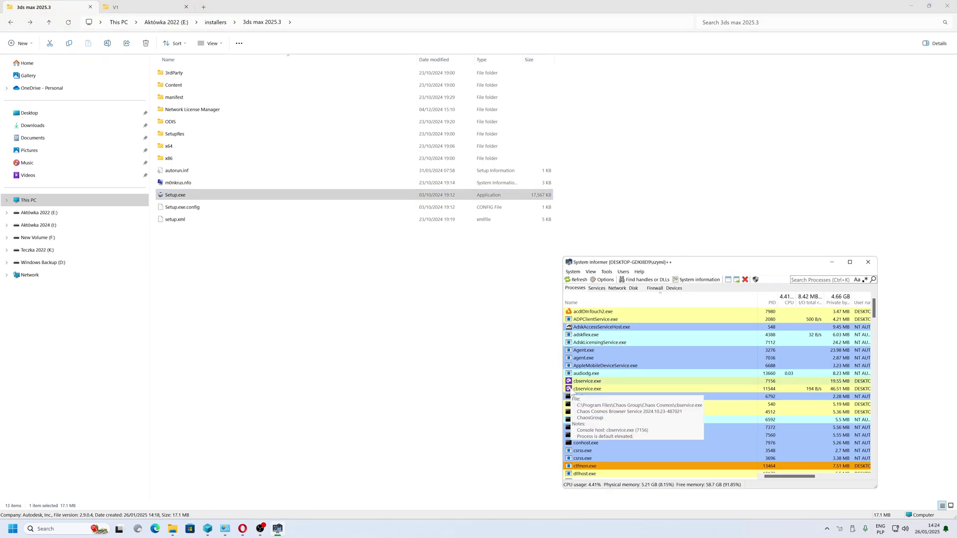
# Scroll through System Informer's process list, then bring File Explorer back to the front
pyautogui.scroll(-10, 658, 372)
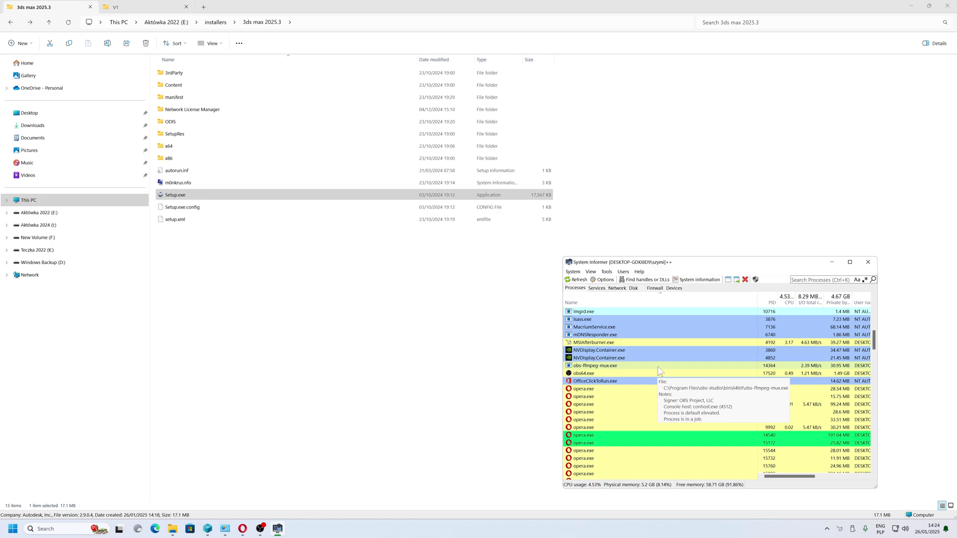
pyautogui.scroll(-7, 625, 391)
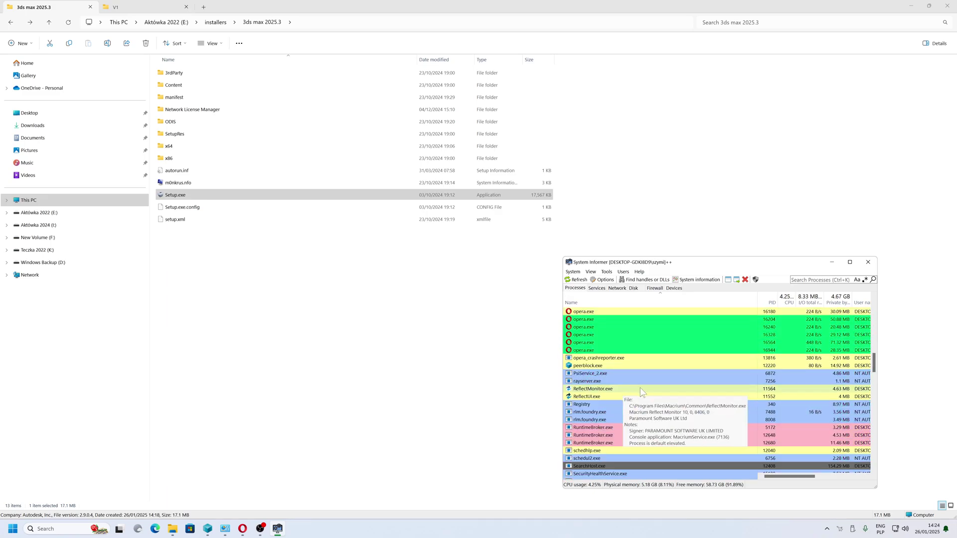
pyautogui.scroll(-10, 643, 392)
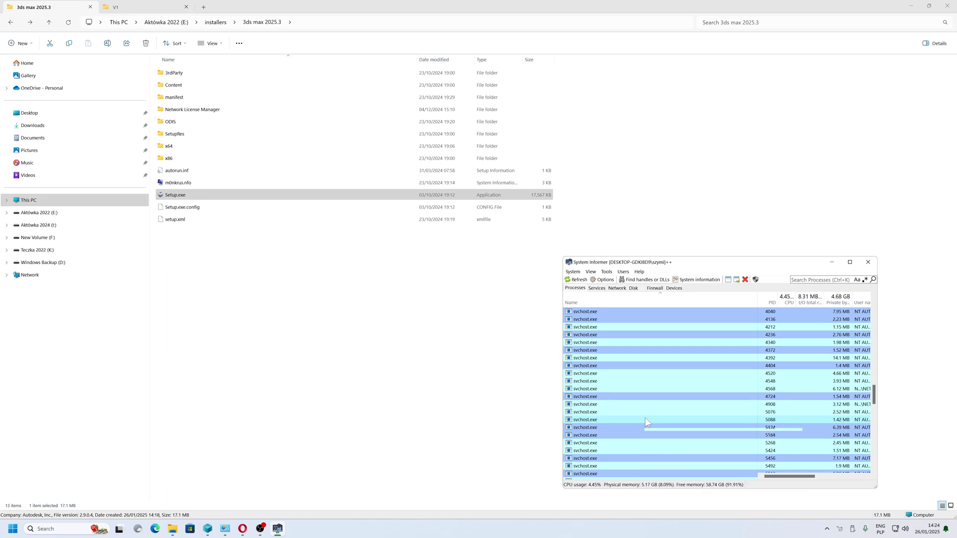
pyautogui.scroll(-10, 647, 418)
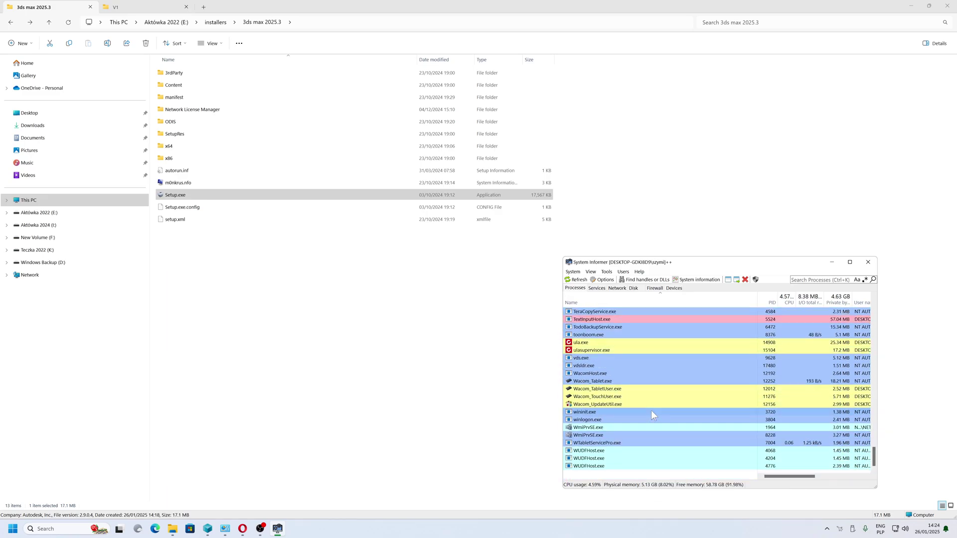
pyautogui.scroll(20, 651, 411)
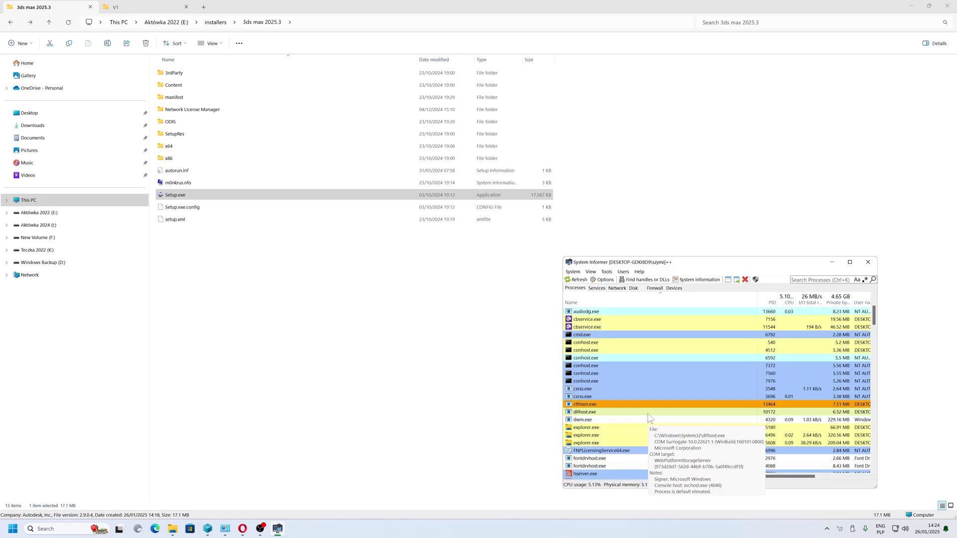
pyautogui.click(315, 339)
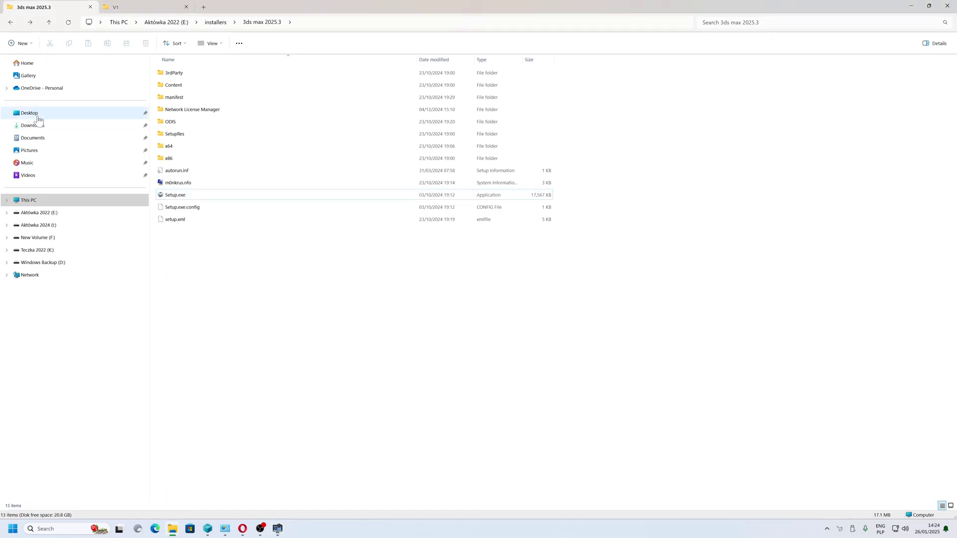
# Open the Desktop folder and browse the list of other locations
pyautogui.click(34, 116)
pyautogui.click(100, 22)
pyautogui.scroll(-2, 128, 125)
pyautogui.scroll(-4, 128, 125)
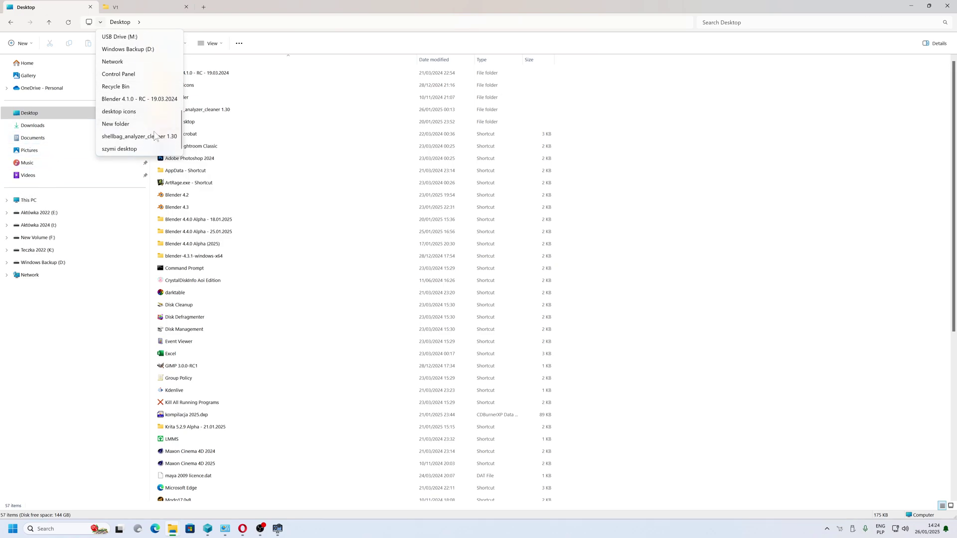
# Open the user's home folder in a new window from the Start menu
pyautogui.click(312, 146)
pyautogui.click(101, 23)
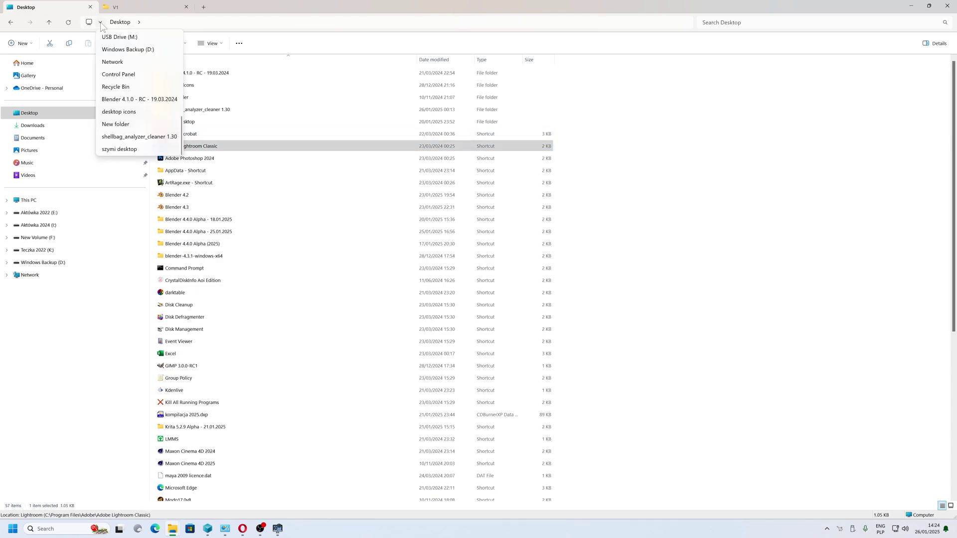
pyautogui.press('super')
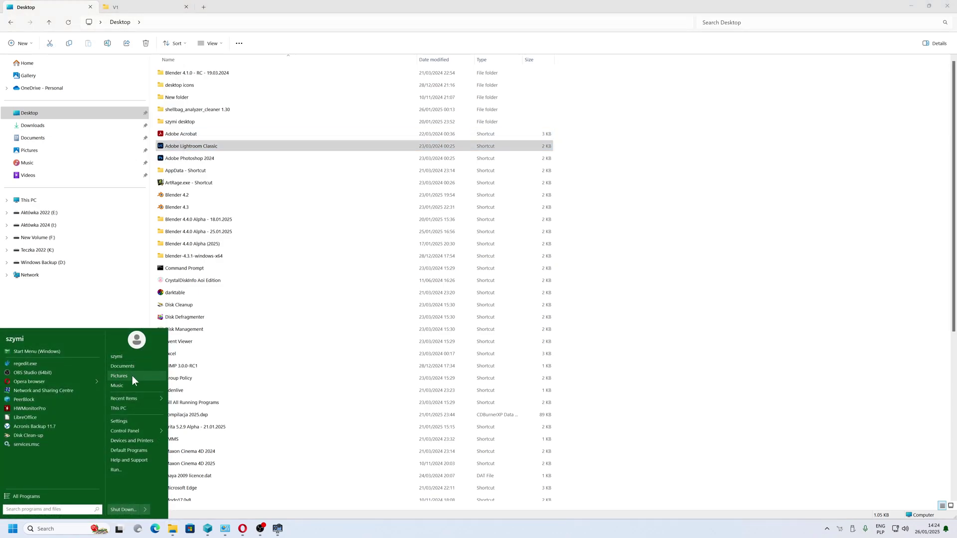
pyautogui.click(118, 357)
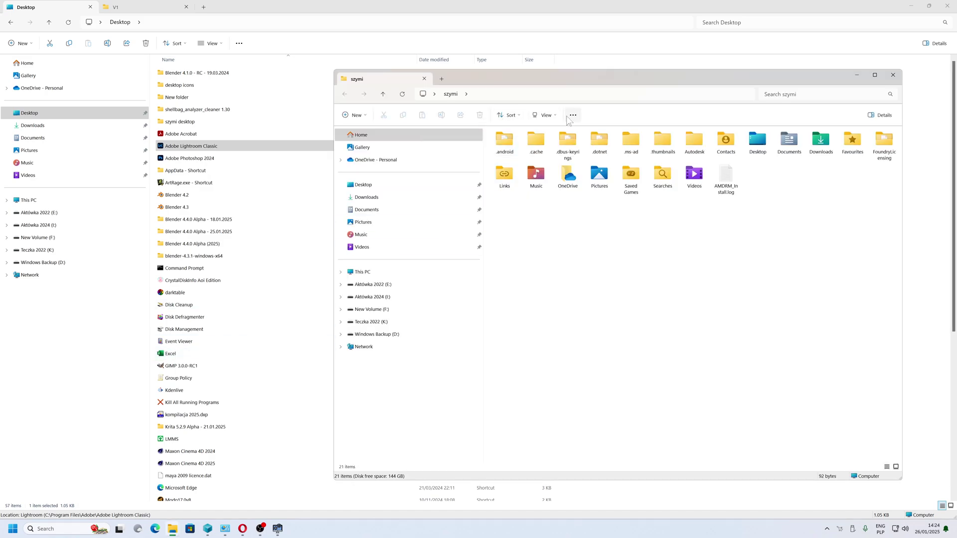
# In Folder Options, show hidden files, stop hiding empty drives, and apply to all folders
pyautogui.click(574, 115)
pyautogui.click(555, 206)
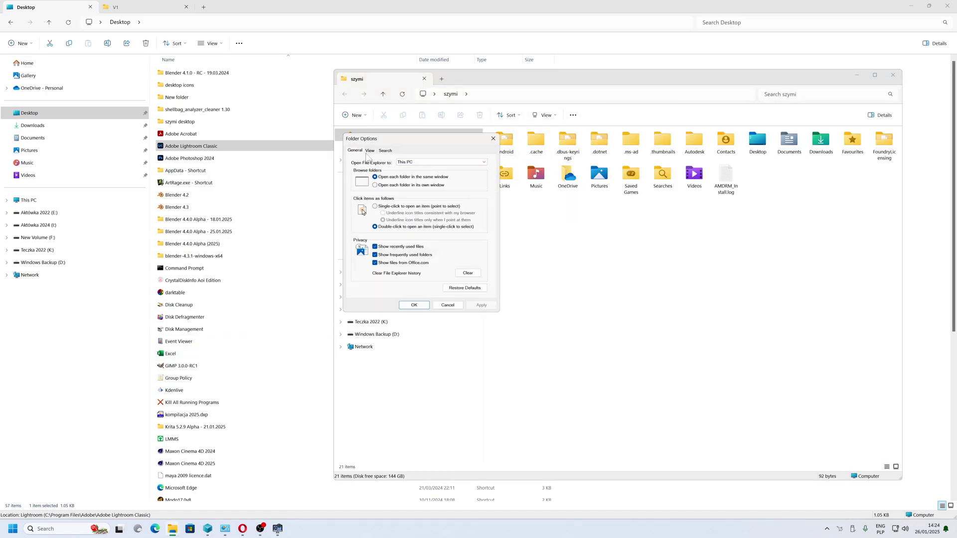
pyautogui.click(369, 151)
pyautogui.click(383, 257)
pyautogui.click(369, 251)
pyautogui.click(405, 181)
pyautogui.click(518, 266)
pyautogui.click(480, 306)
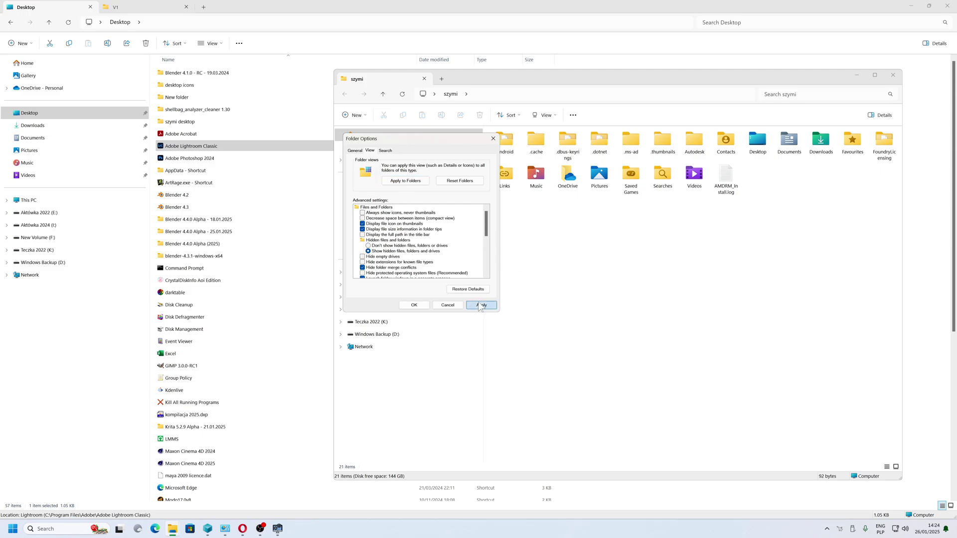
pyautogui.click(415, 305)
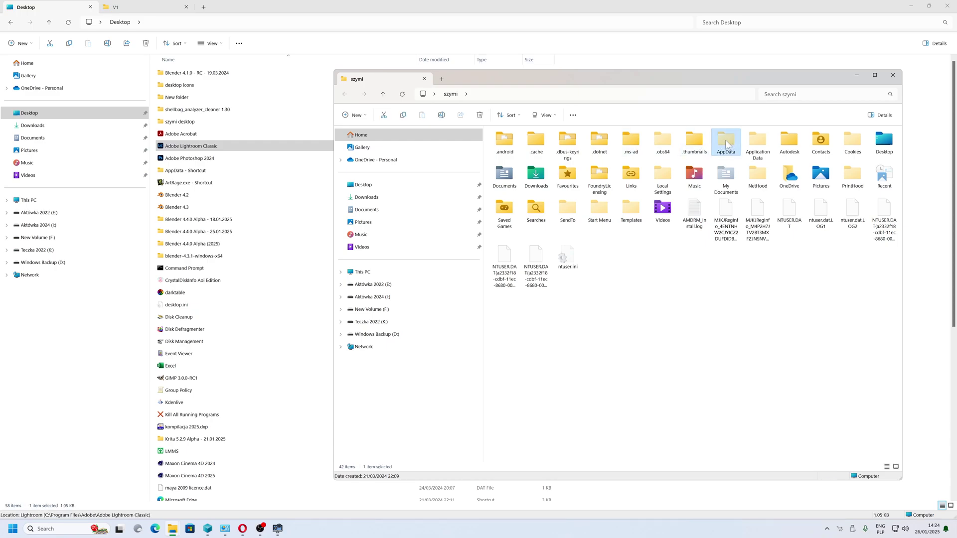
# Navigate from AppData into Local and open its Temp folder
pyautogui.doubleClick(723, 143)
pyautogui.doubleClick(571, 169)
pyautogui.scroll(-10, 573, 288)
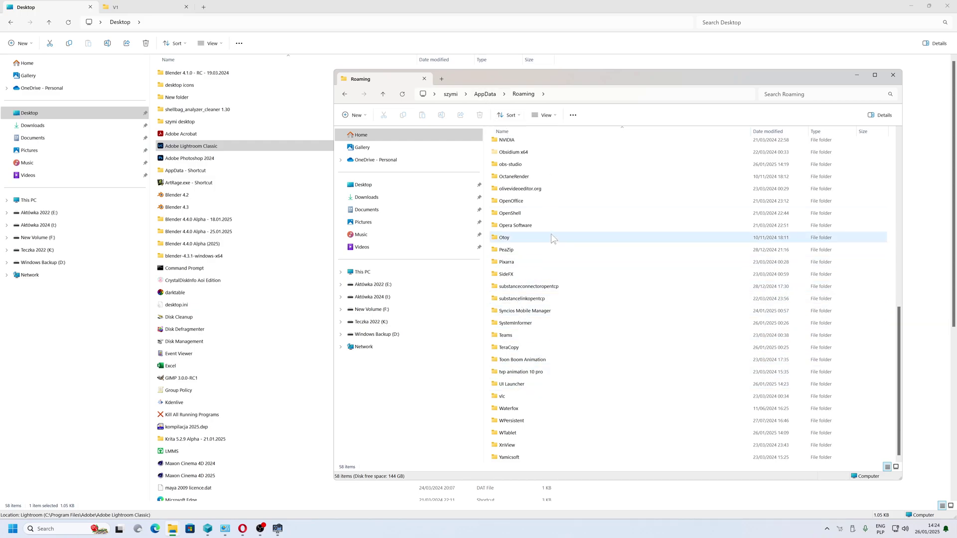
pyautogui.scroll(11, 538, 374)
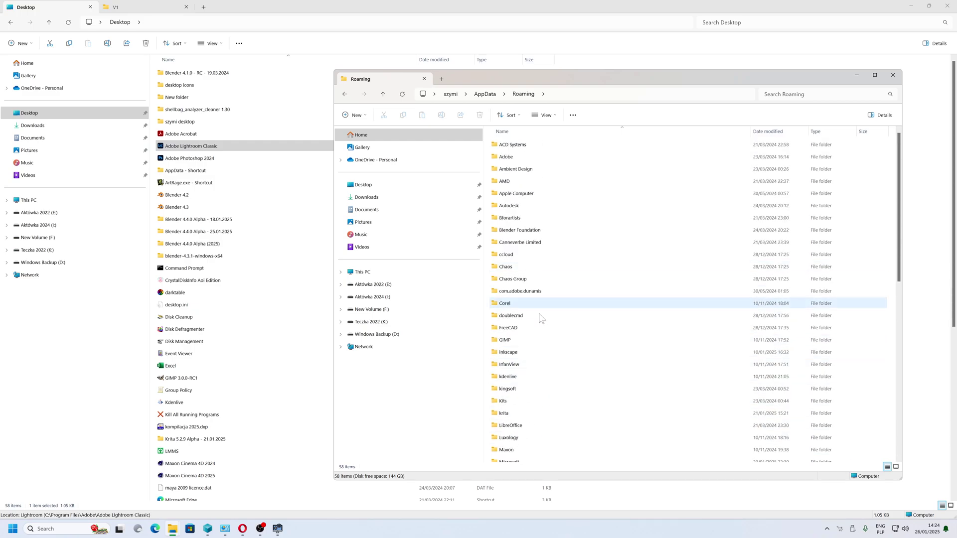
pyautogui.scroll(-11, 548, 374)
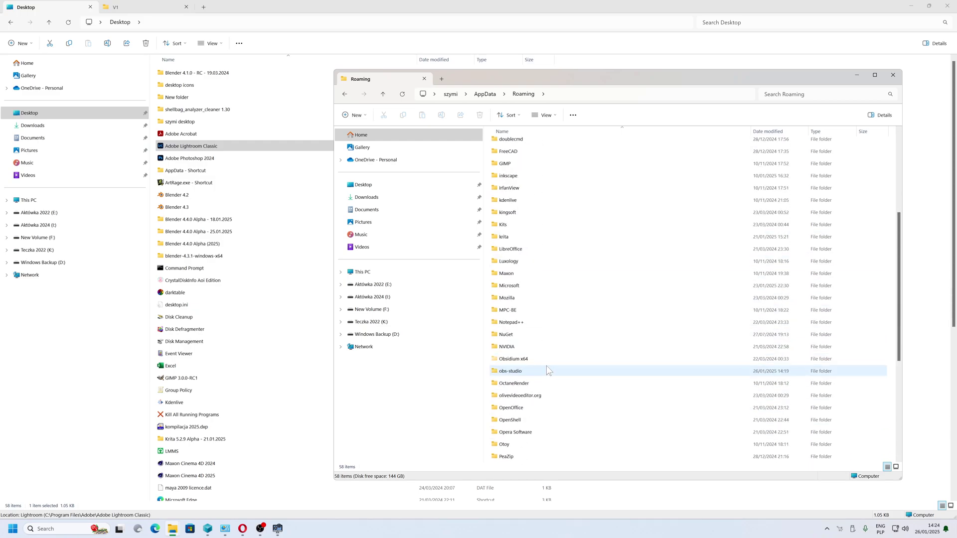
pyautogui.click(486, 94)
pyautogui.doubleClick(506, 142)
pyautogui.scroll(-3, 549, 255)
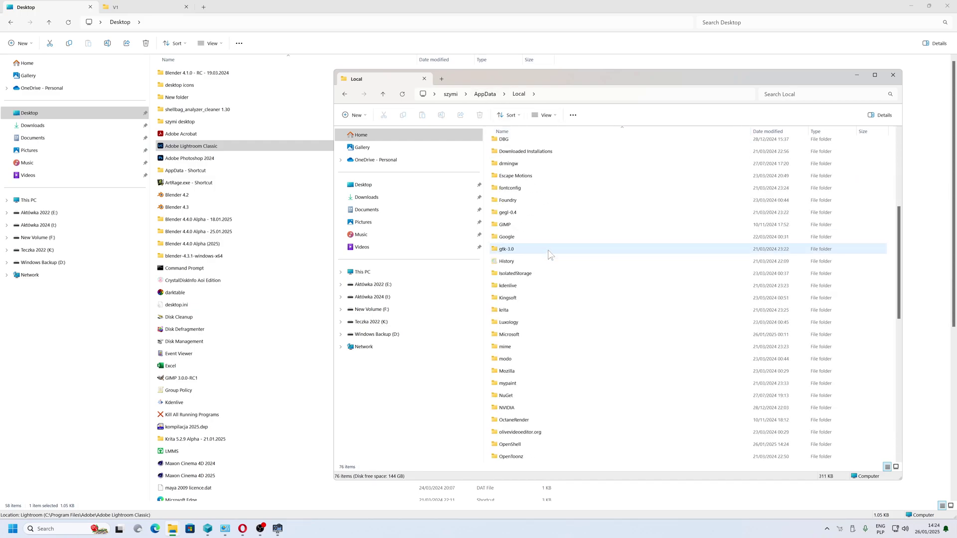
pyautogui.scroll(-10, 549, 254)
pyautogui.click(506, 228)
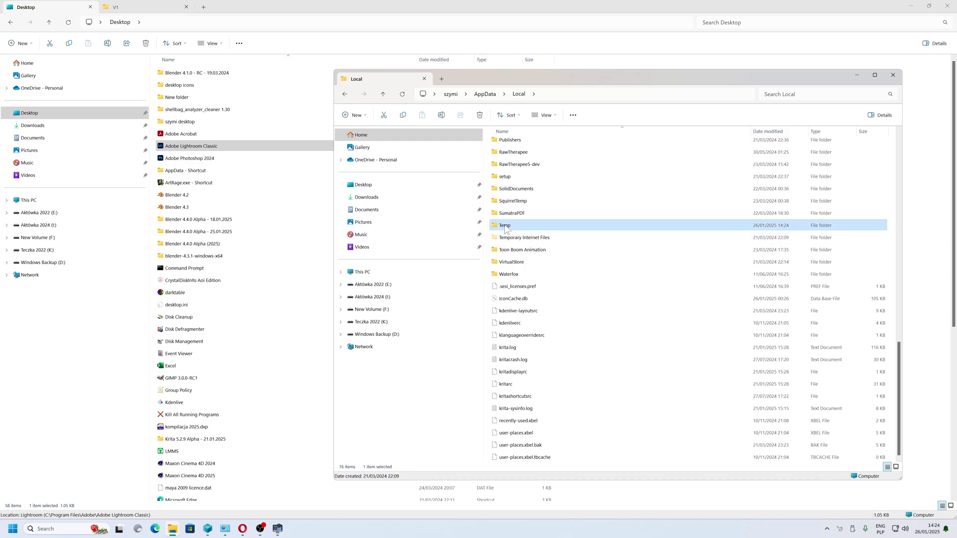
pyautogui.doubleClick(506, 228)
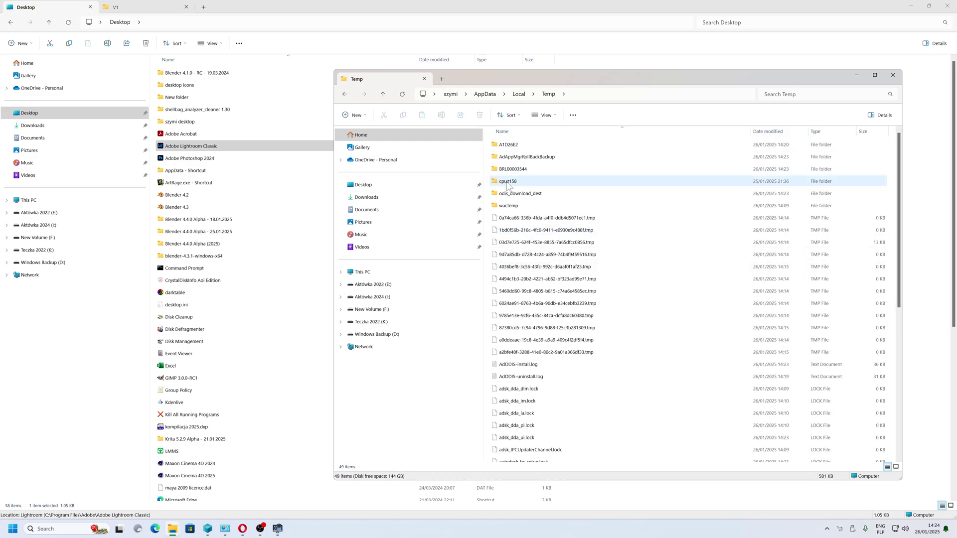
# Look inside the odis_download_dest package folder, then return to Temp
pyautogui.doubleClick(507, 194)
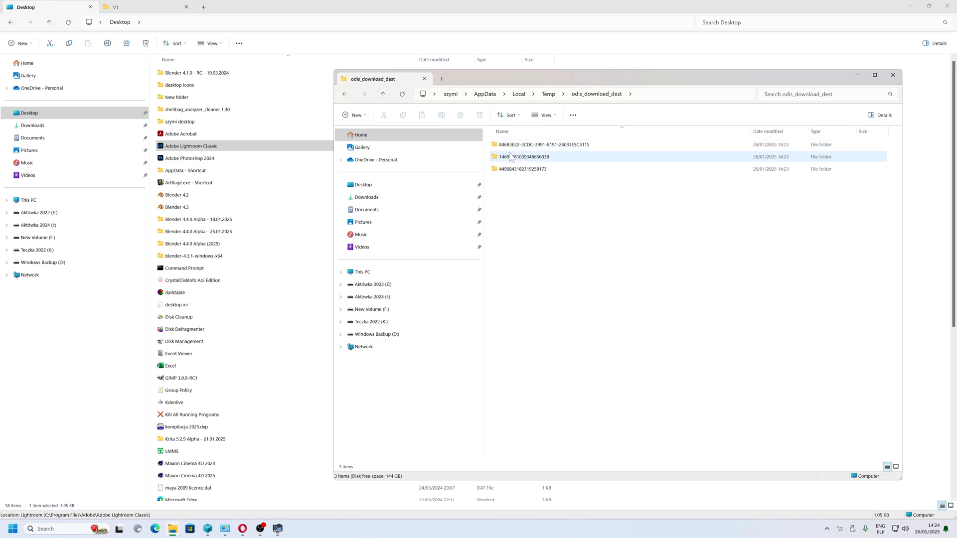
pyautogui.doubleClick(494, 146)
pyautogui.click(345, 94)
pyautogui.click(345, 93)
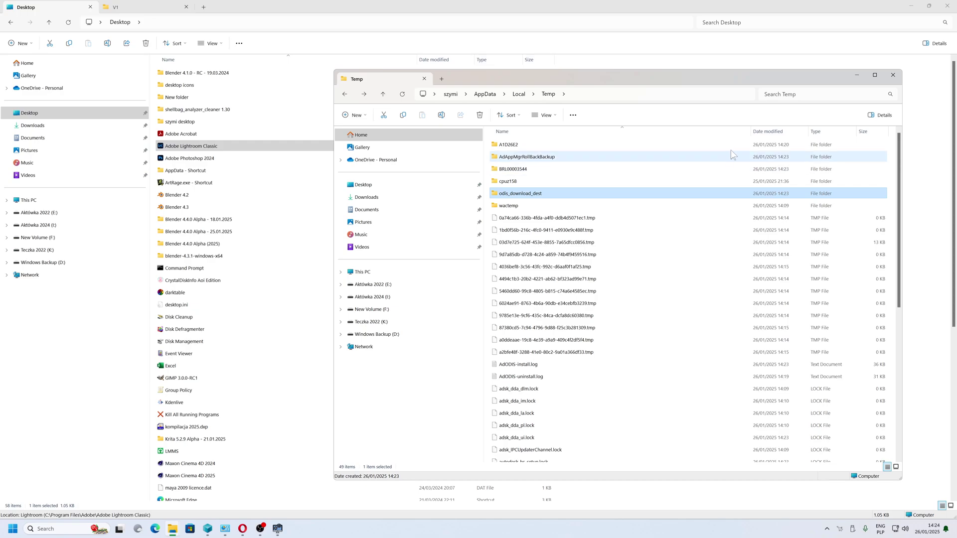
# Sort Temp by Date modified, newest first, and locate AdODIS-uninstall.log and AdODIS-install.log
pyautogui.click(768, 131)
pyautogui.click(769, 131)
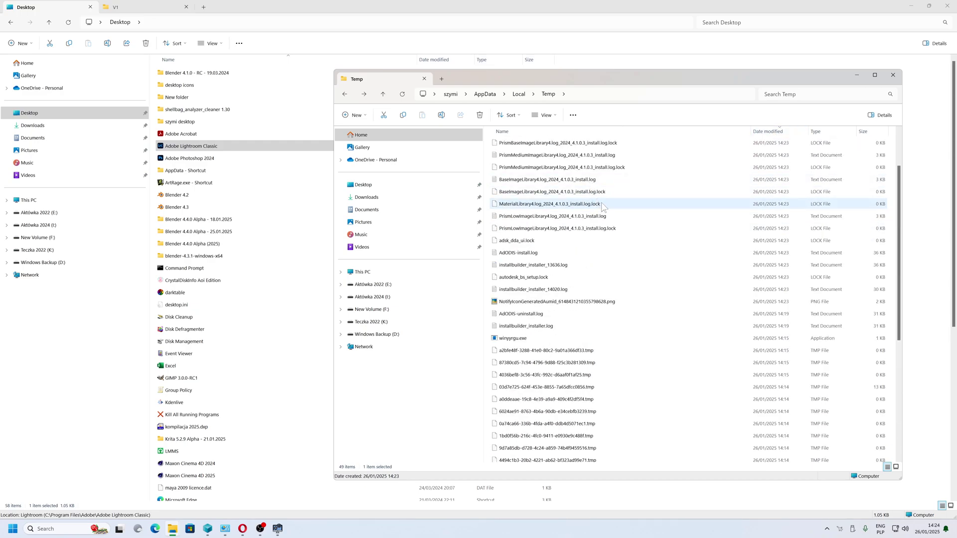
pyautogui.scroll(2, 598, 205)
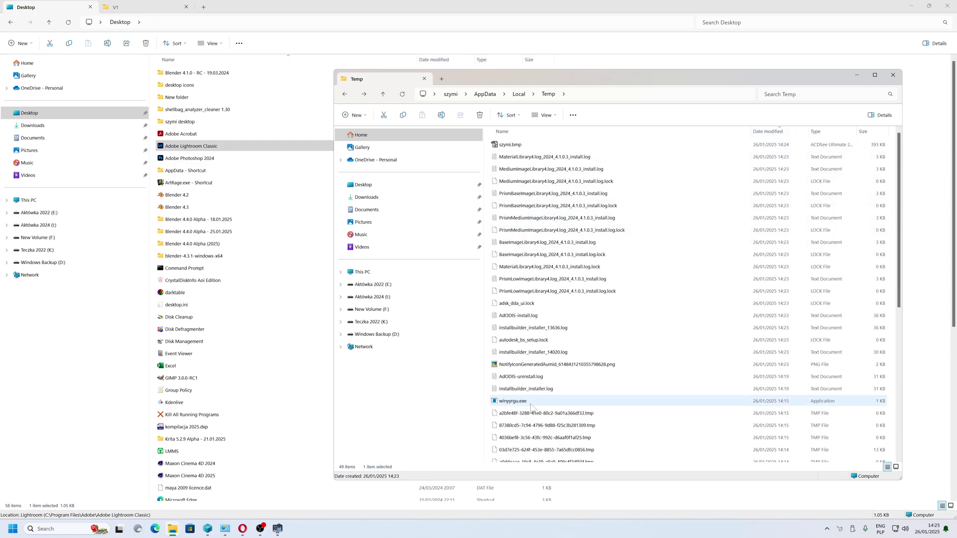
pyautogui.click(534, 378)
pyautogui.click(534, 378)
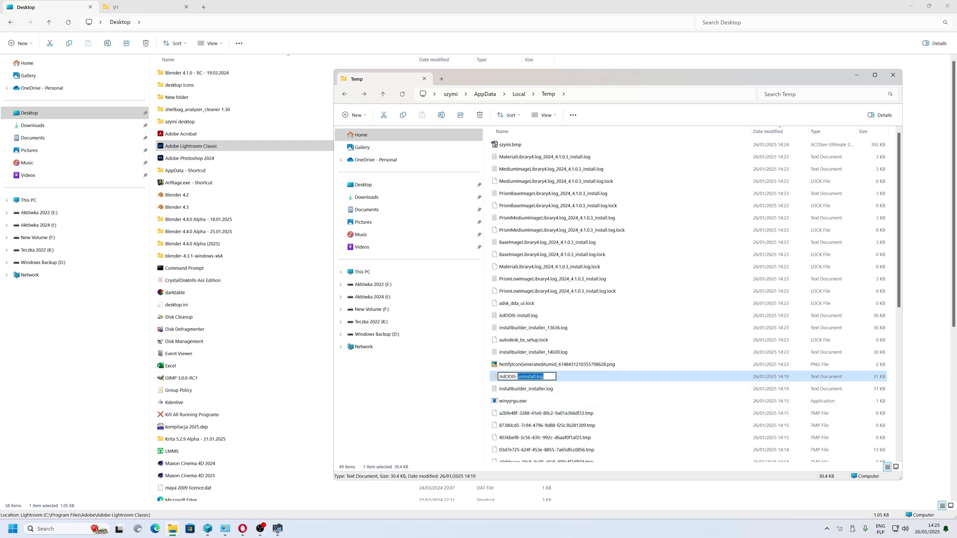
pyautogui.press('Escape')
pyautogui.click(529, 316)
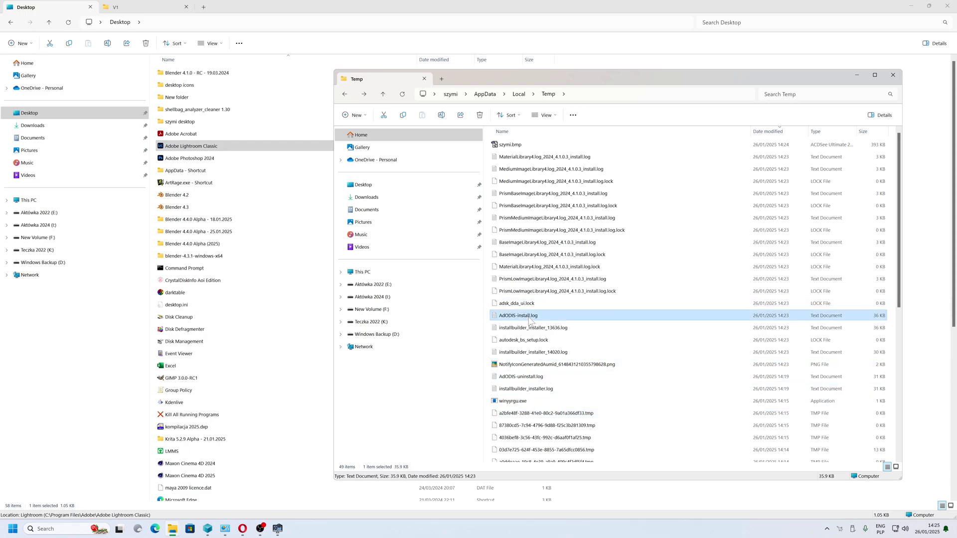
pyautogui.doubleClick(530, 319)
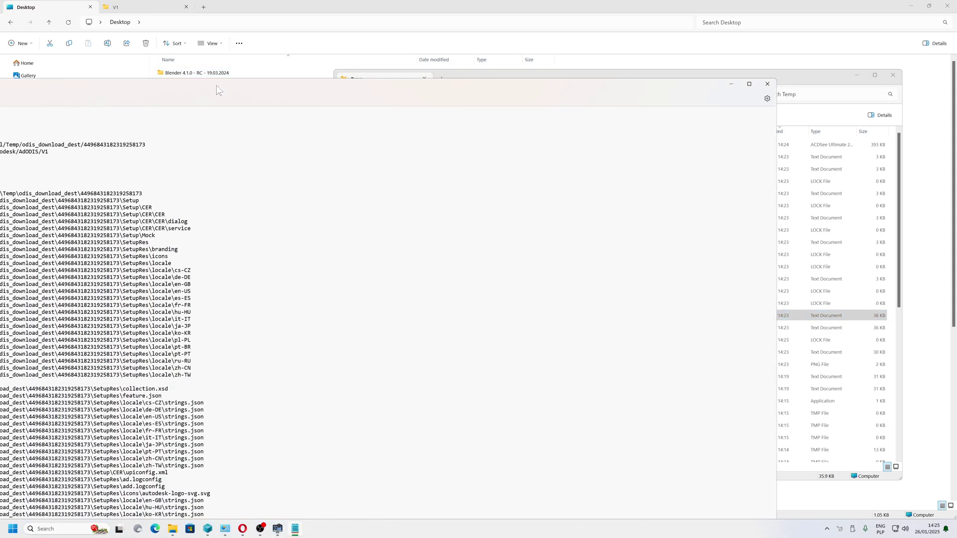
pyautogui.scroll(-15, 429, 149)
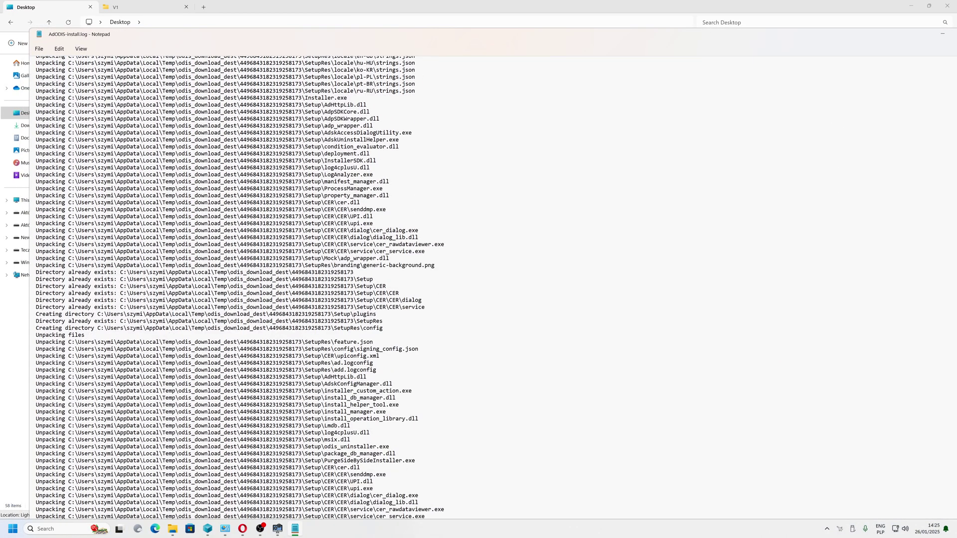
pyautogui.hotkey('alt', 'Tab')
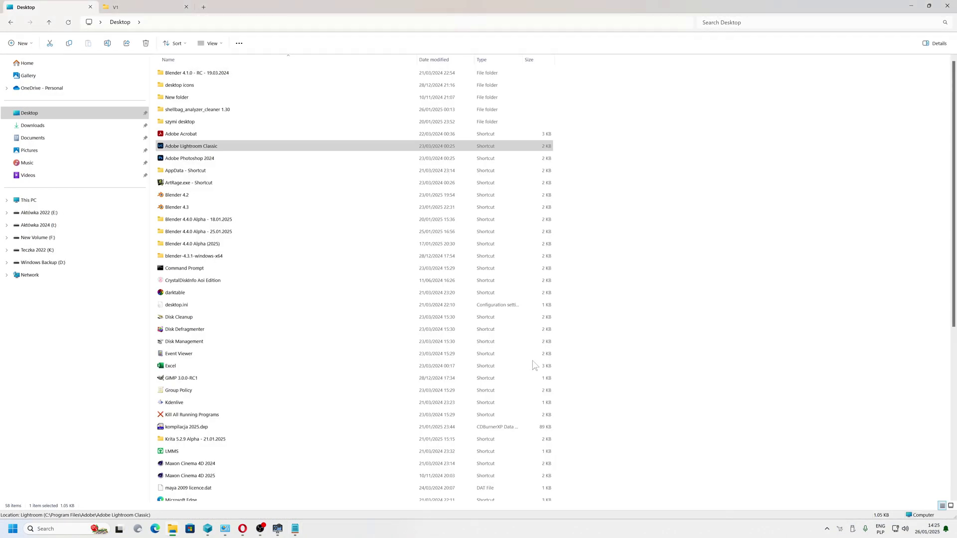
pyautogui.click(298, 529)
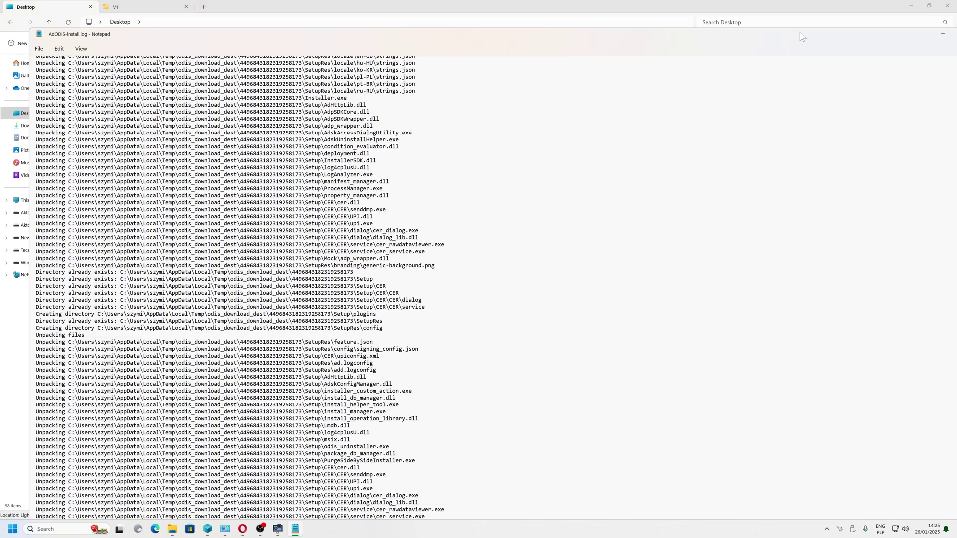
pyautogui.hotkey('alt', 'Tab')
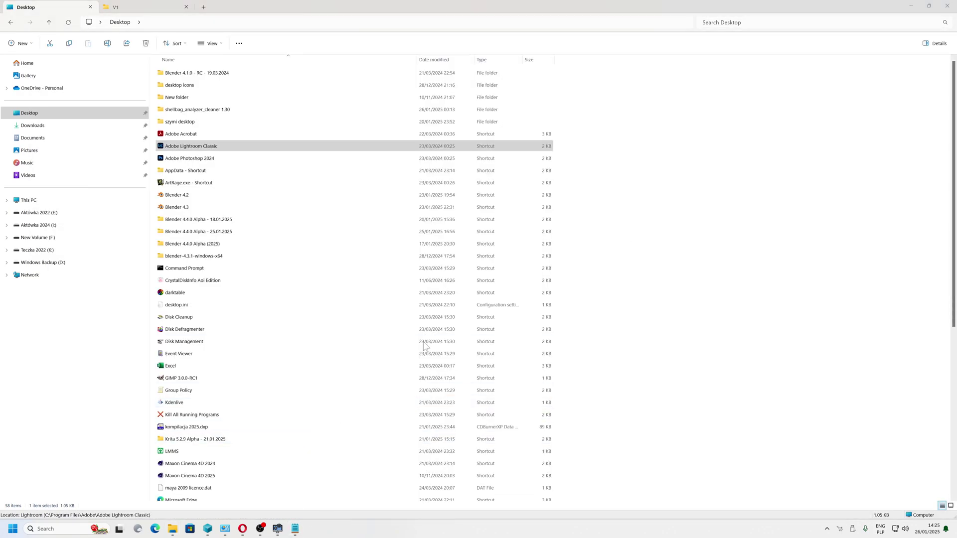
pyautogui.click(295, 530)
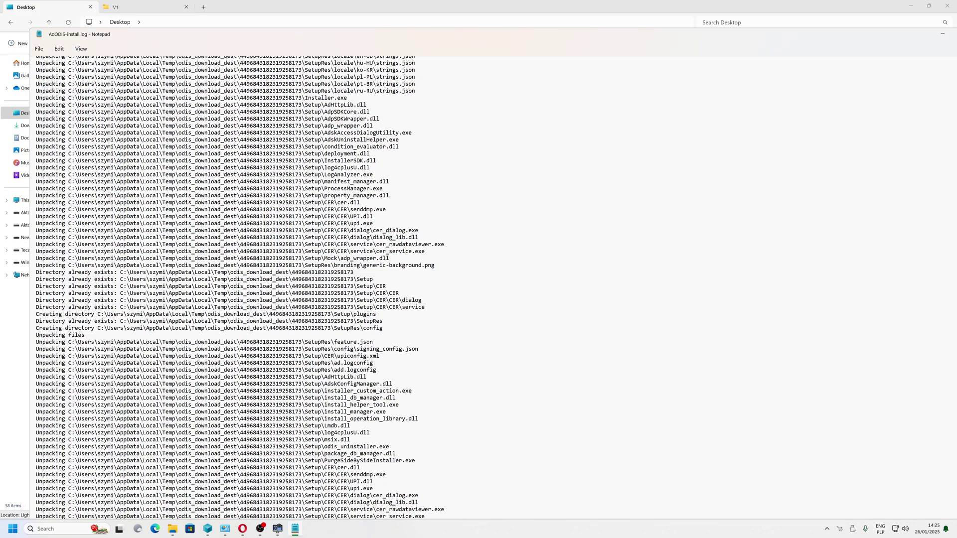
pyautogui.moveTo(212, 44); pyautogui.dragTo(263, 88)
pyautogui.moveTo(81, 78); pyautogui.dragTo(347, 203)
pyautogui.moveTo(469, 211); pyautogui.dragTo(252, 83)
pyautogui.scroll(-8, 337, 288)
pyautogui.scroll(-4, 349, 288)
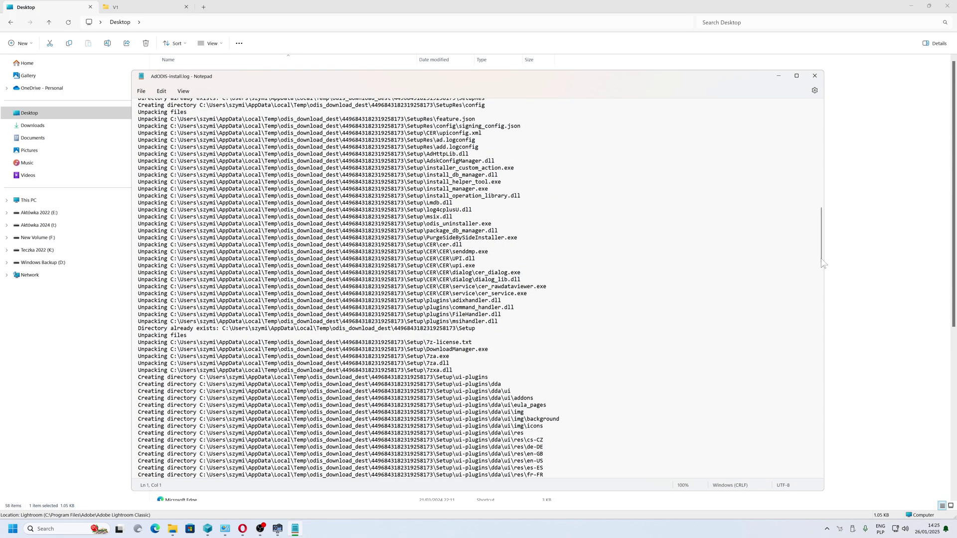
pyautogui.moveTo(823, 234); pyautogui.dragTo(844, 444)
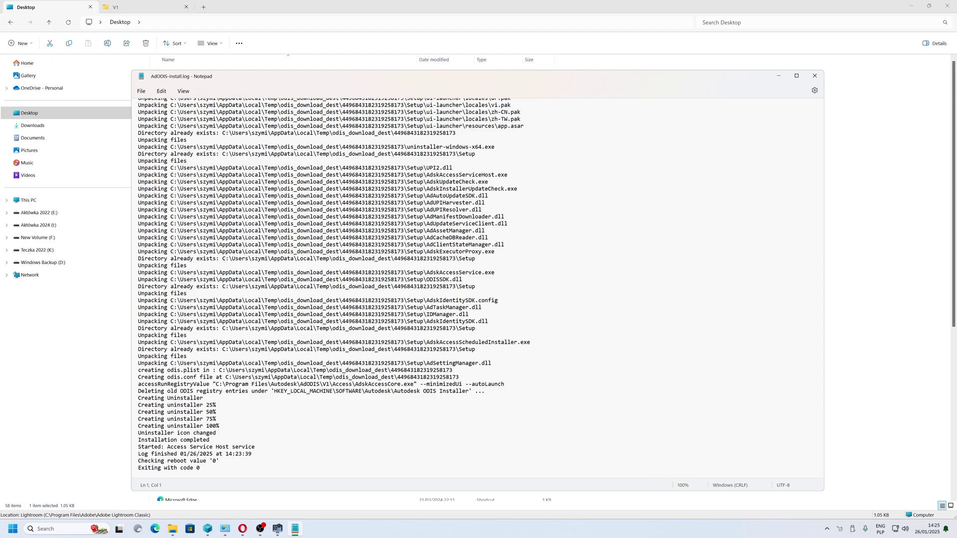
pyautogui.click(815, 76)
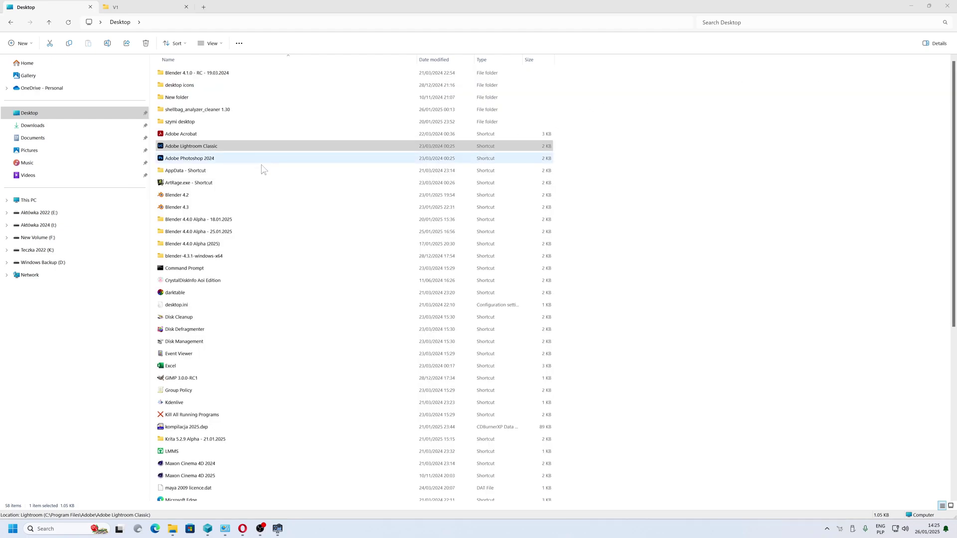
pyautogui.moveTo(173, 530)
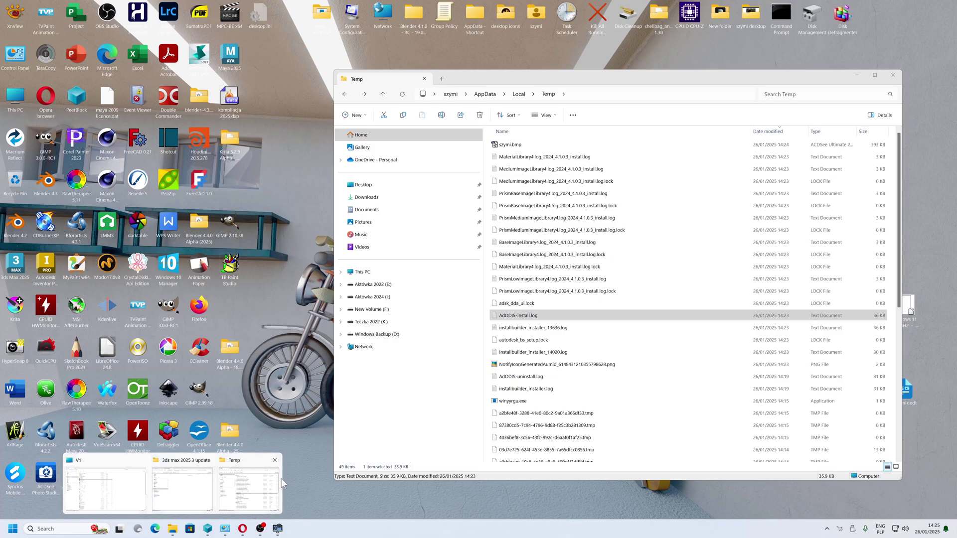
# Select everything in the Temp folder and delete it, skipping the in-use file
pyautogui.click(279, 478)
pyautogui.click(572, 115)
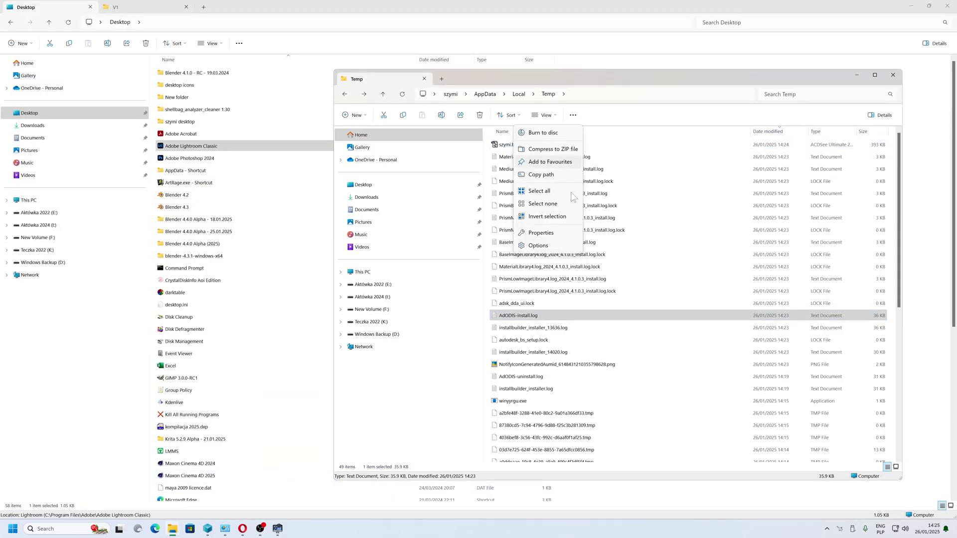
pyautogui.click(559, 193)
pyautogui.press('Delete')
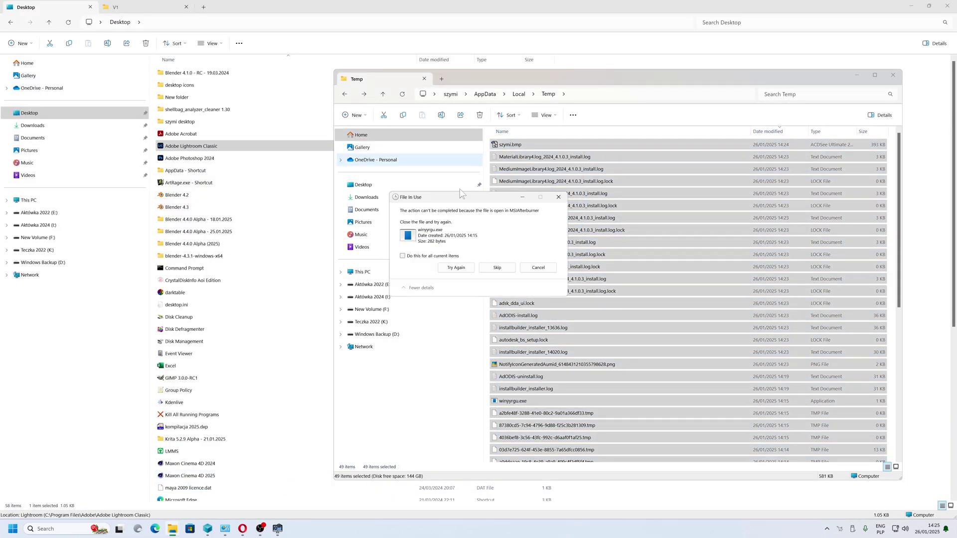
pyautogui.click(497, 267)
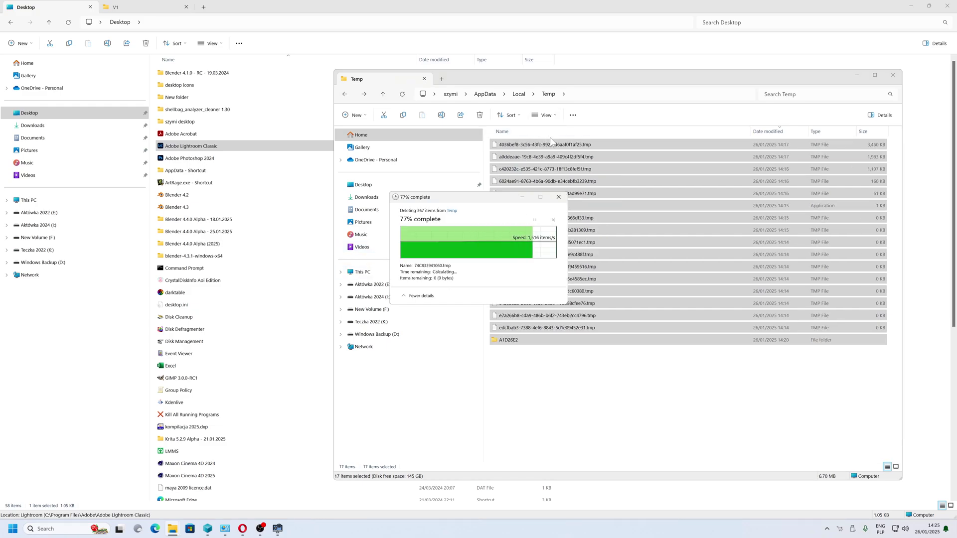
# Clear the File Explorer history in Folder Options, then bring the AdODIS V1 folder forward
pyautogui.click(573, 115)
pyautogui.click(537, 250)
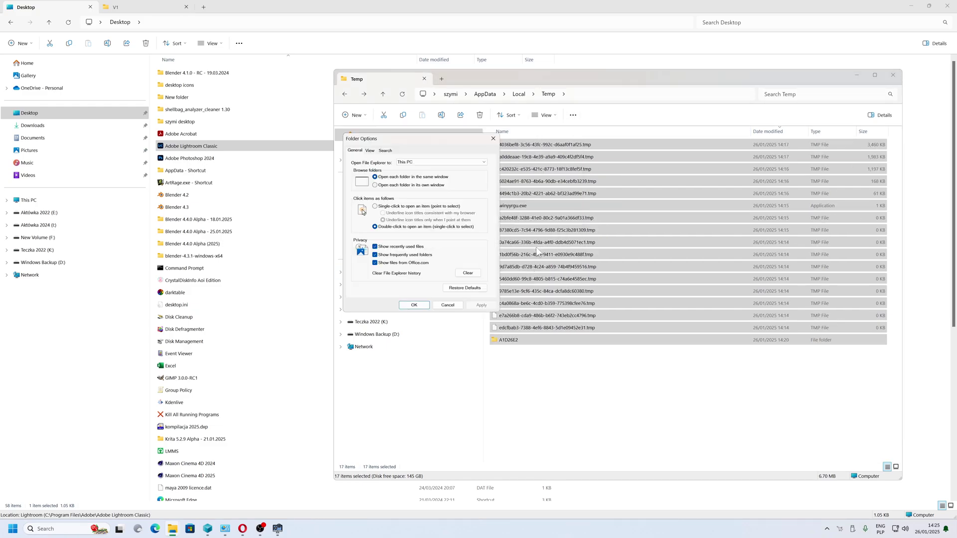
pyautogui.click(467, 274)
pyautogui.click(413, 305)
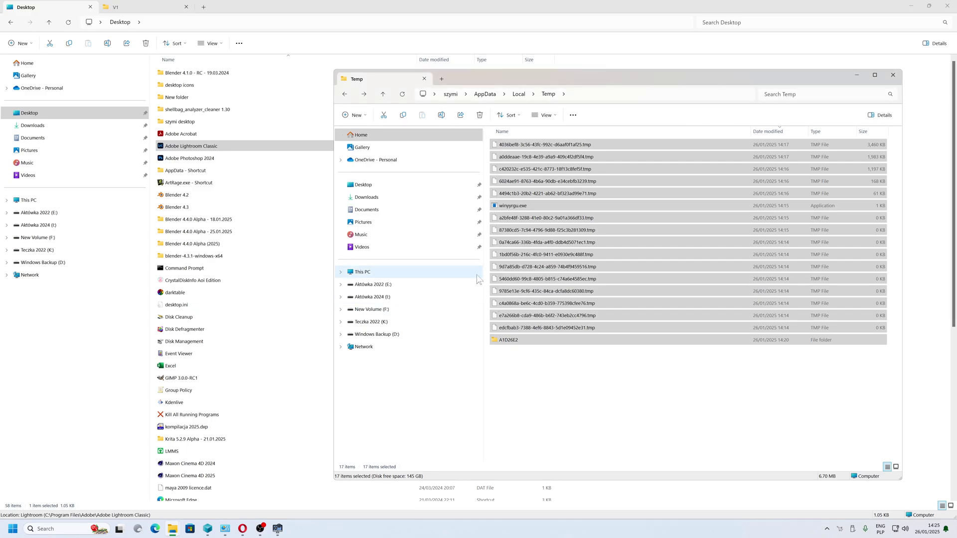
pyautogui.click(854, 75)
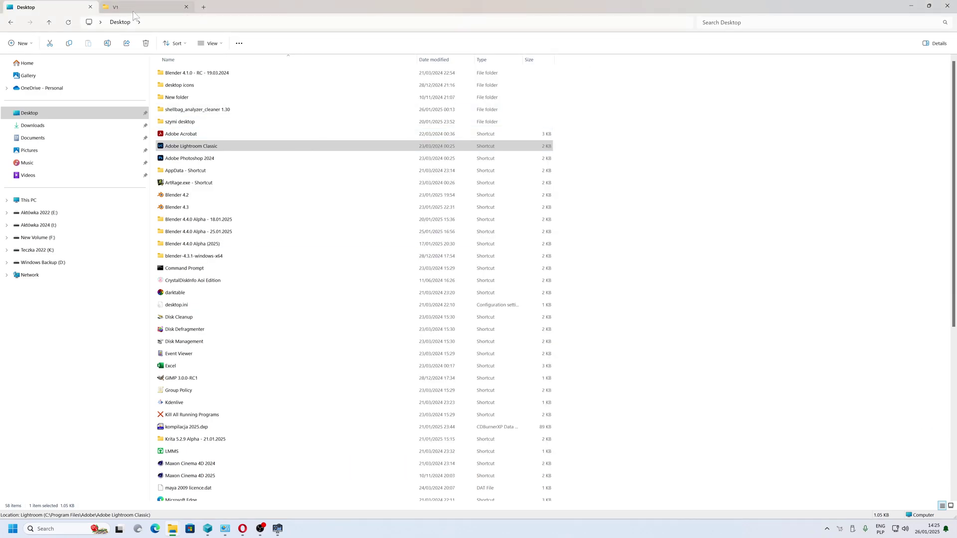
pyautogui.click(115, 7)
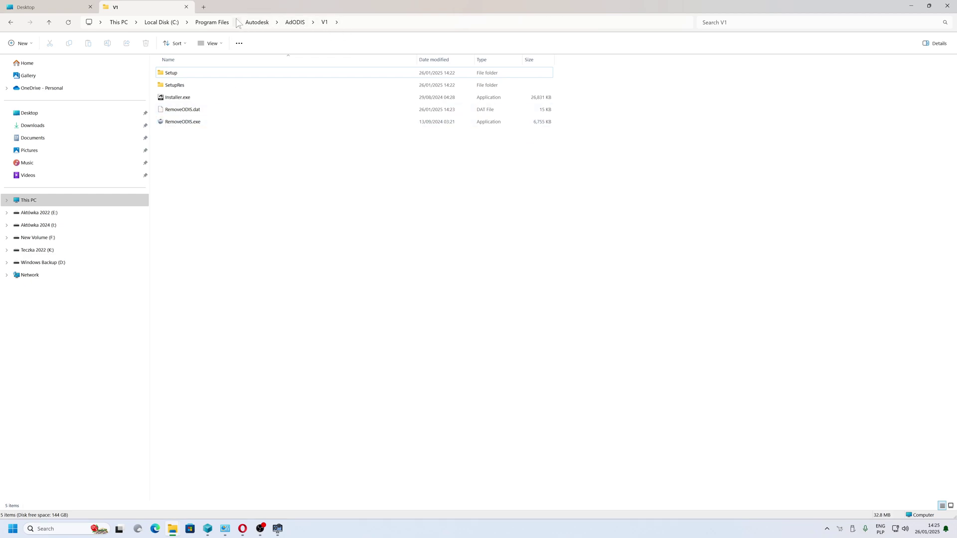